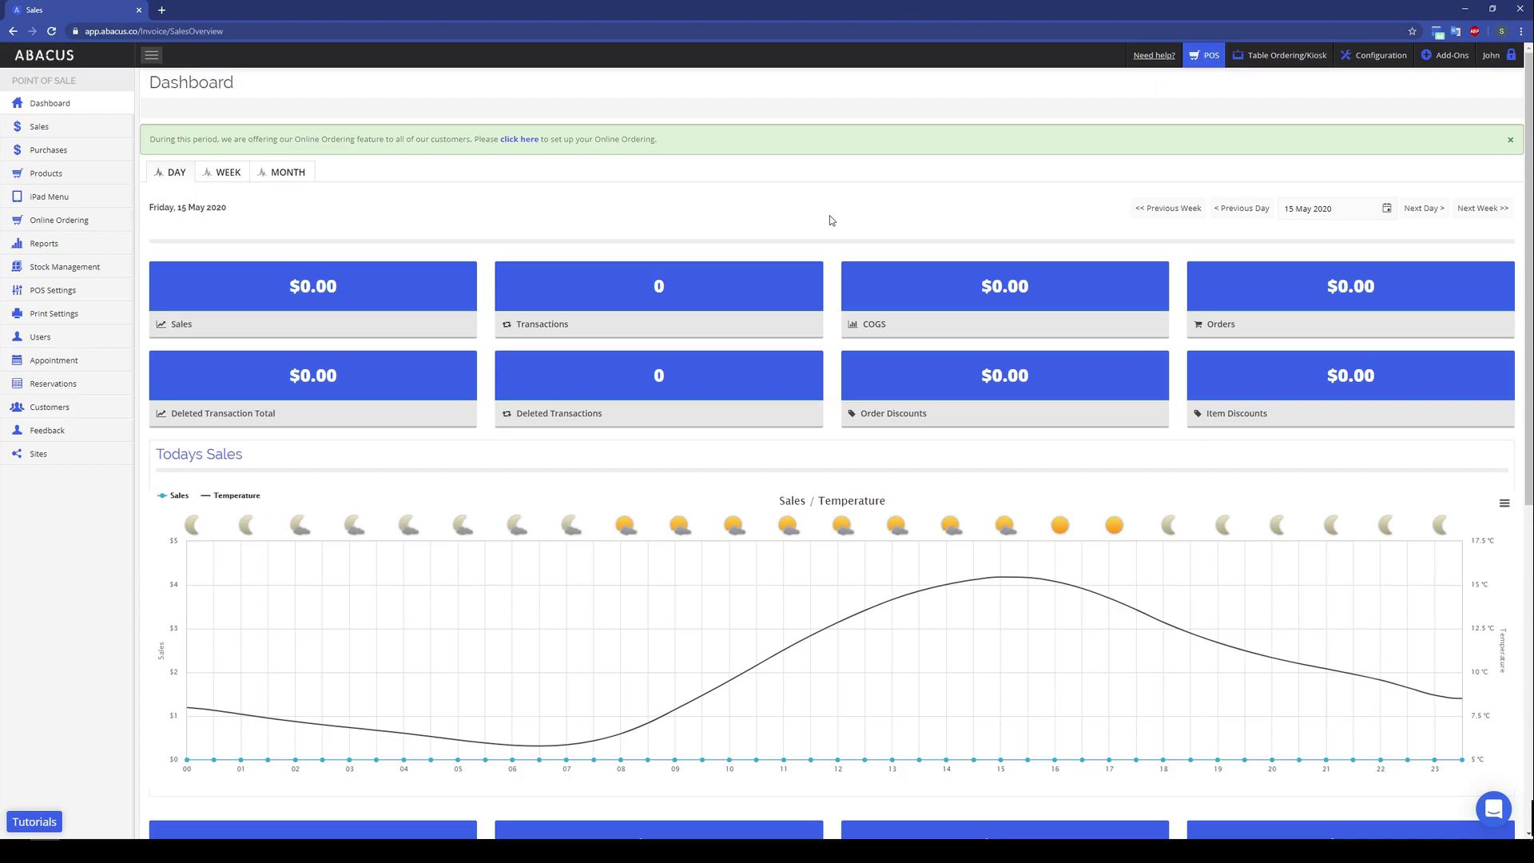
Go to Products > Categories and start a new category entry
{"action": "left_click", "coordinate": [31, 181]}
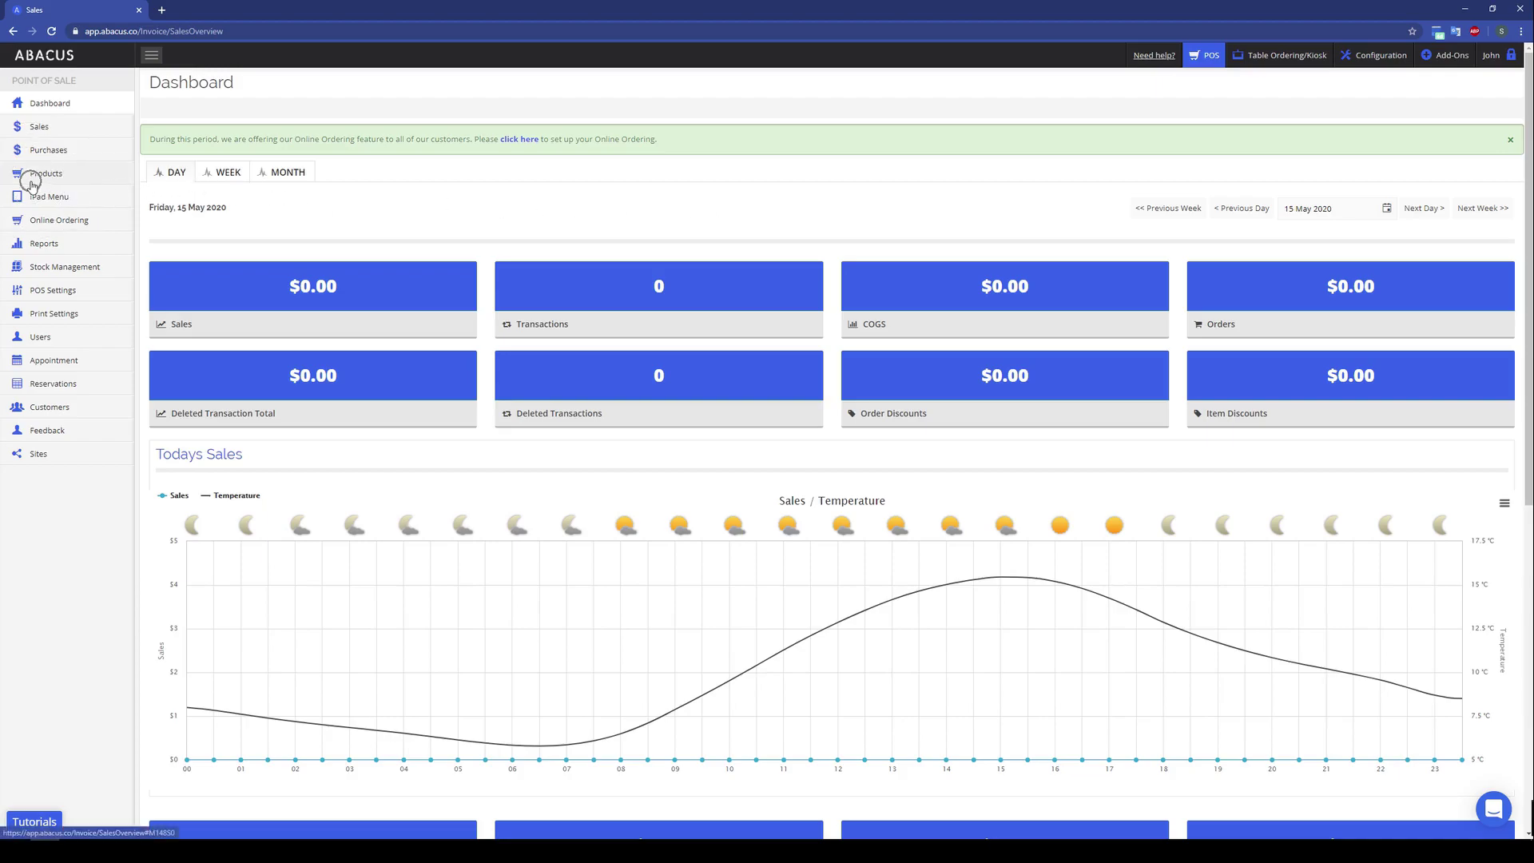
{"action": "left_click", "coordinate": [48, 238]}
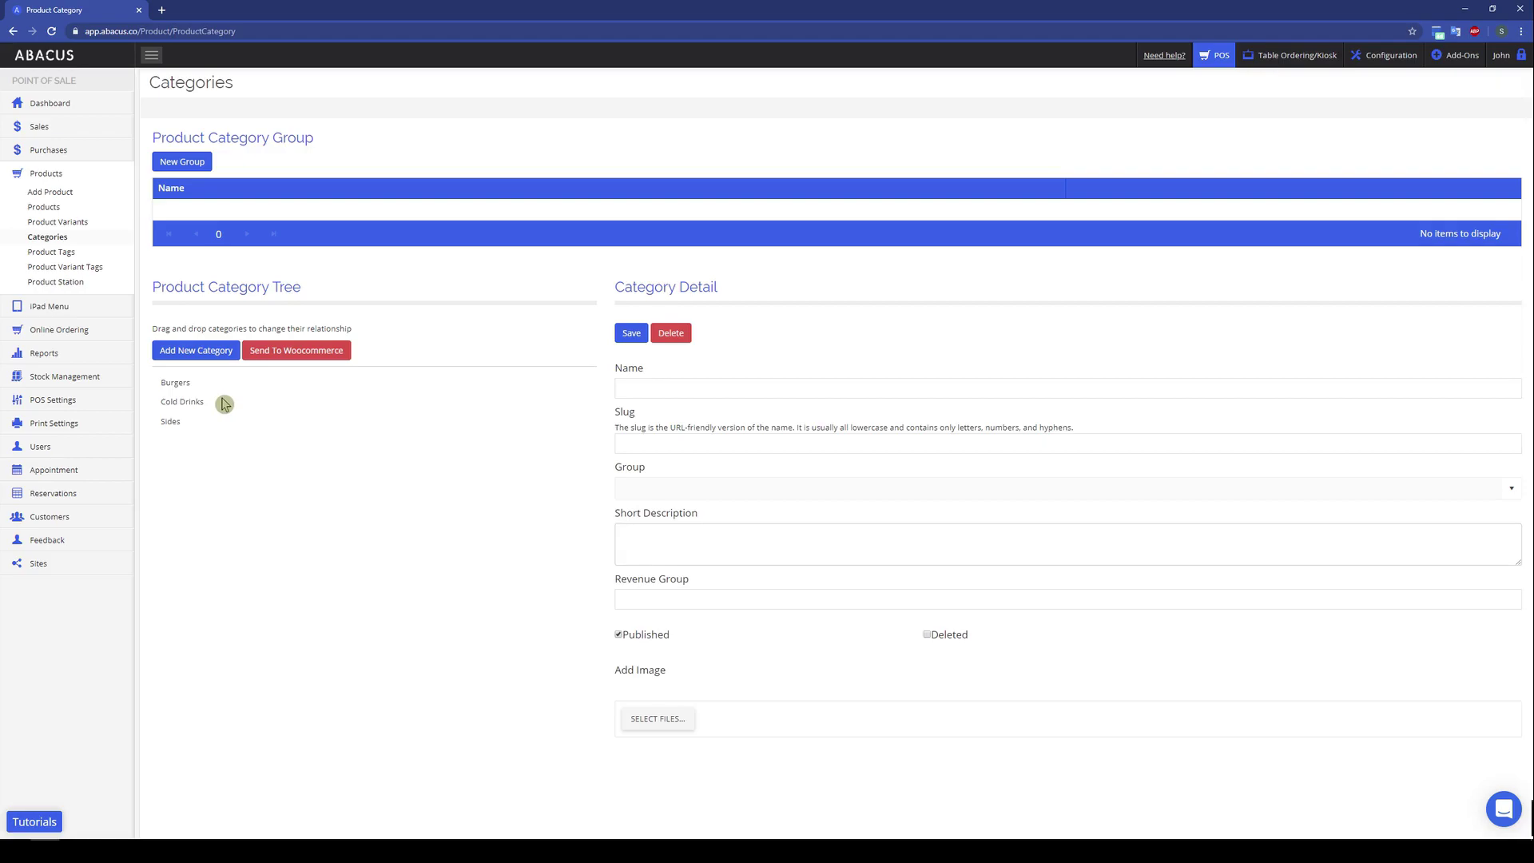
{"action": "left_click", "coordinate": [196, 355]}
Rename the new category from 'New Category' to 'Soft Drinks' and save it
{"action": "left_click", "coordinate": [693, 388]}
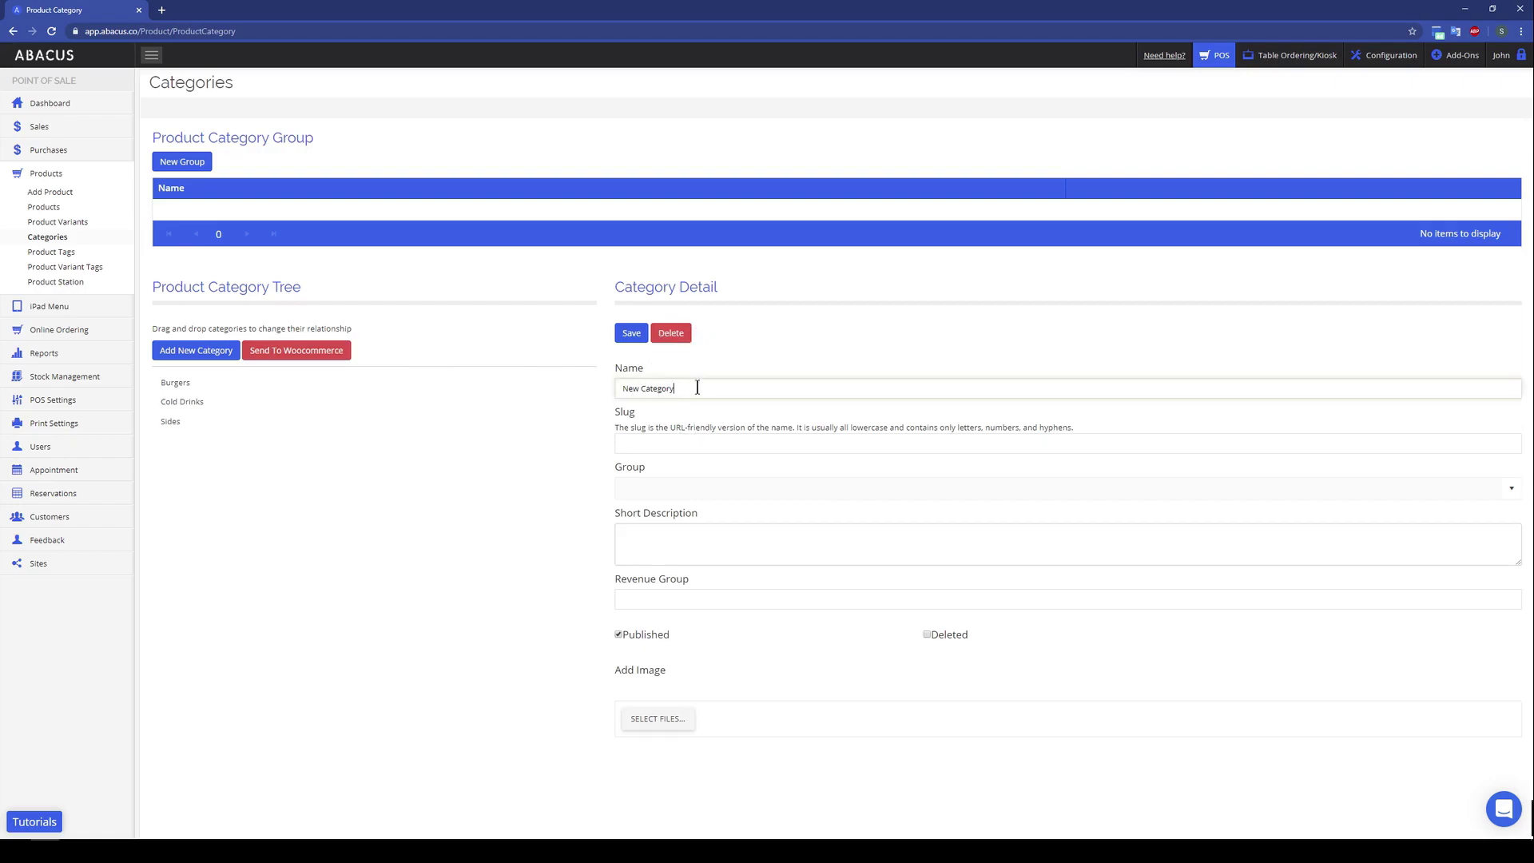
{"action": "key", "text": "ctrl+a"}
{"action": "type", "text": "Soft Drinks"}
{"action": "left_click", "coordinate": [632, 334]}
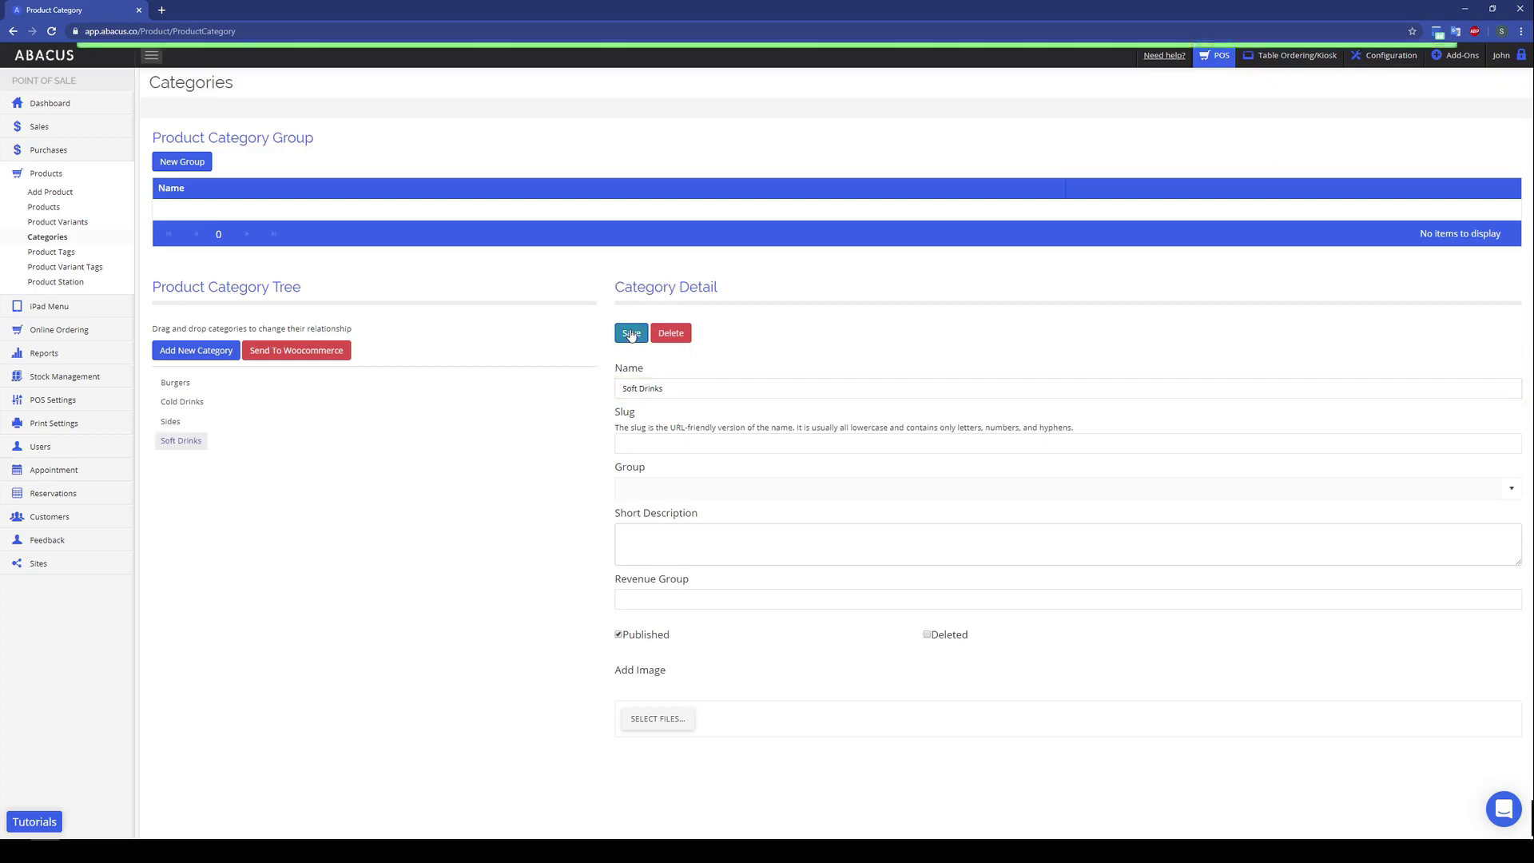
{"action": "left_click", "coordinate": [183, 448]}
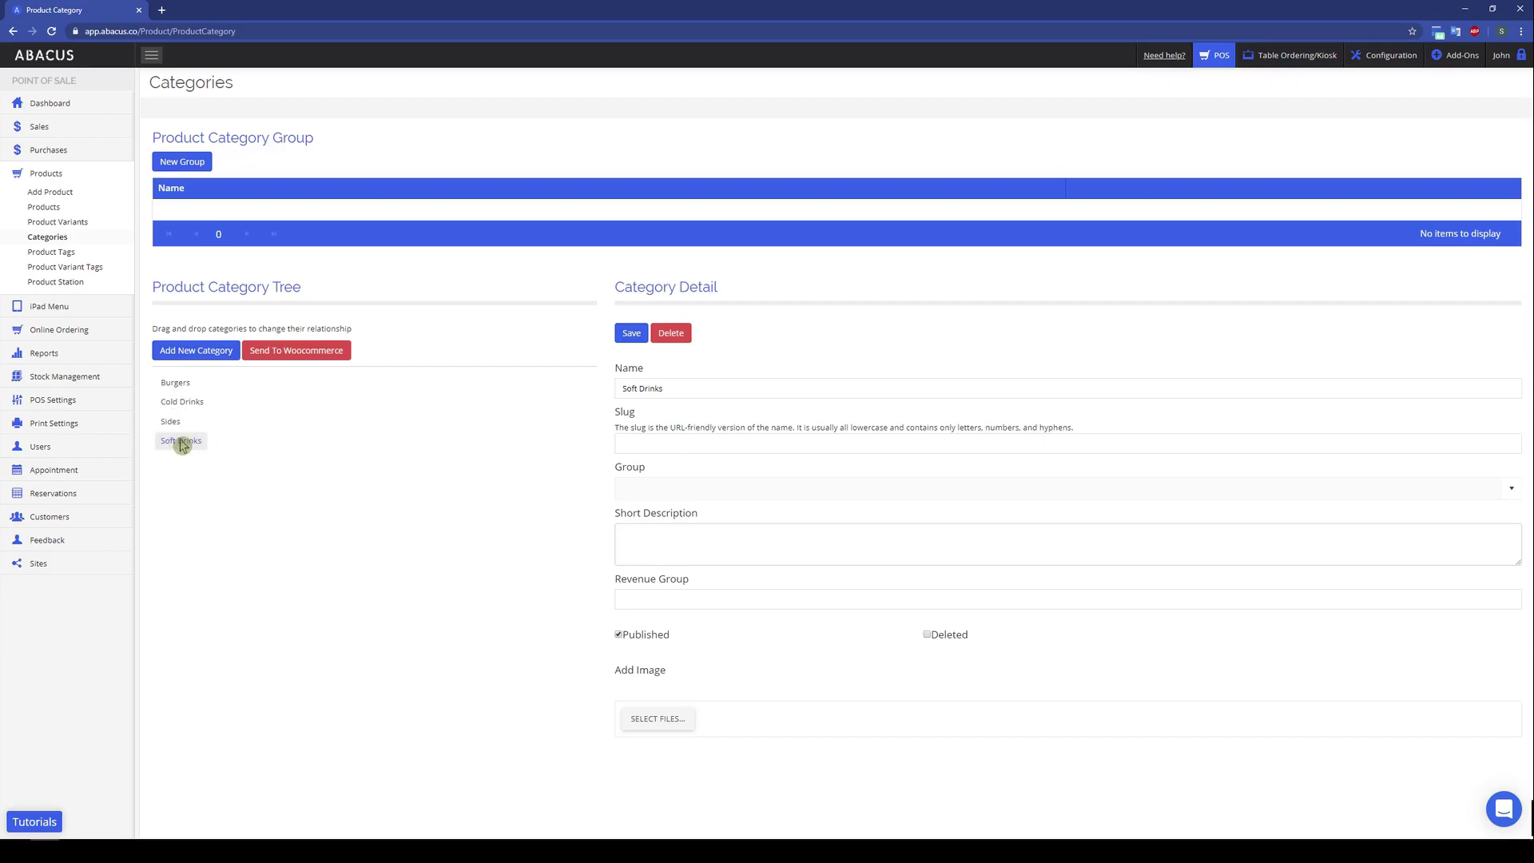
Change the Cold Drinks category's name to 'Drinks' and save it
{"action": "left_click", "coordinate": [181, 406]}
{"action": "left_click", "coordinate": [671, 389]}
{"action": "left_click", "coordinate": [645, 389]}
{"action": "key", "text": "BackSpace"}
{"action": "key", "text": "BackSpace"}
{"action": "key", "text": "BackSpace"}
{"action": "key", "text": "BackSpace"}
{"action": "key", "text": "BackSpace"}
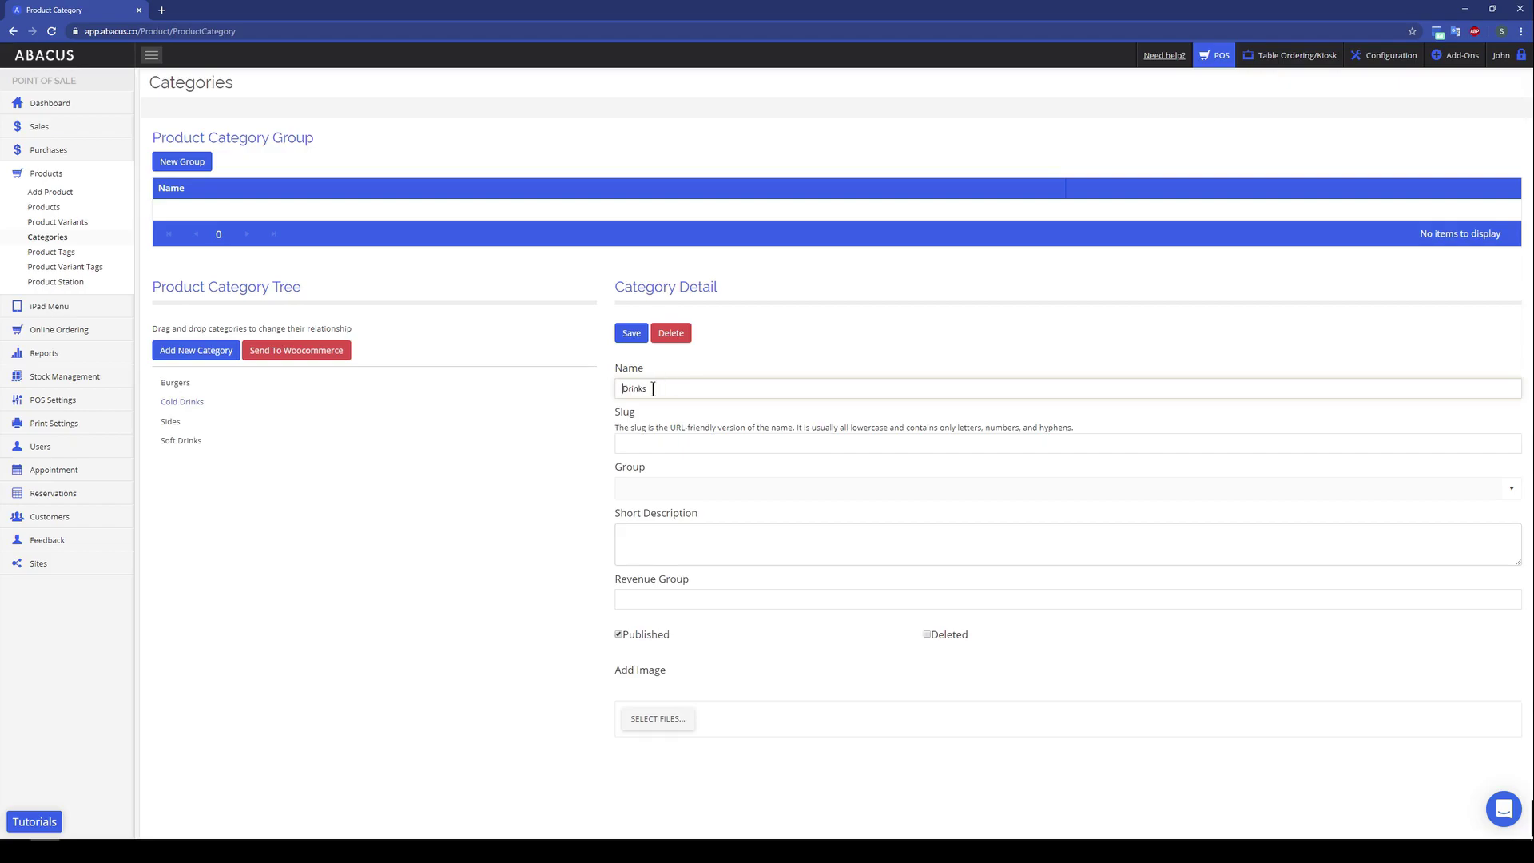
{"action": "left_click", "coordinate": [636, 335]}
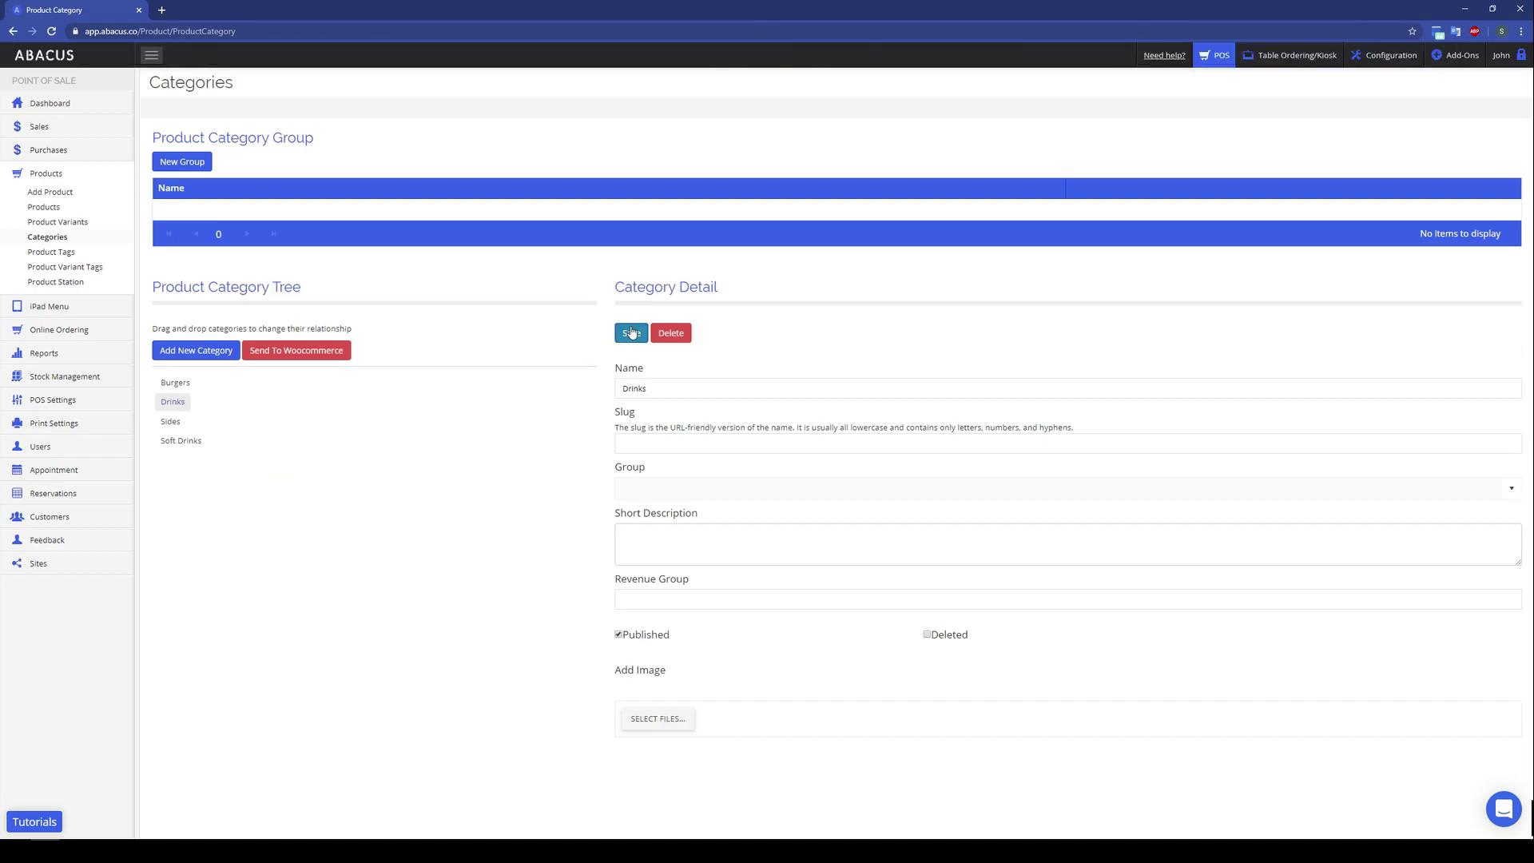
{"action": "left_click", "coordinate": [177, 445]}
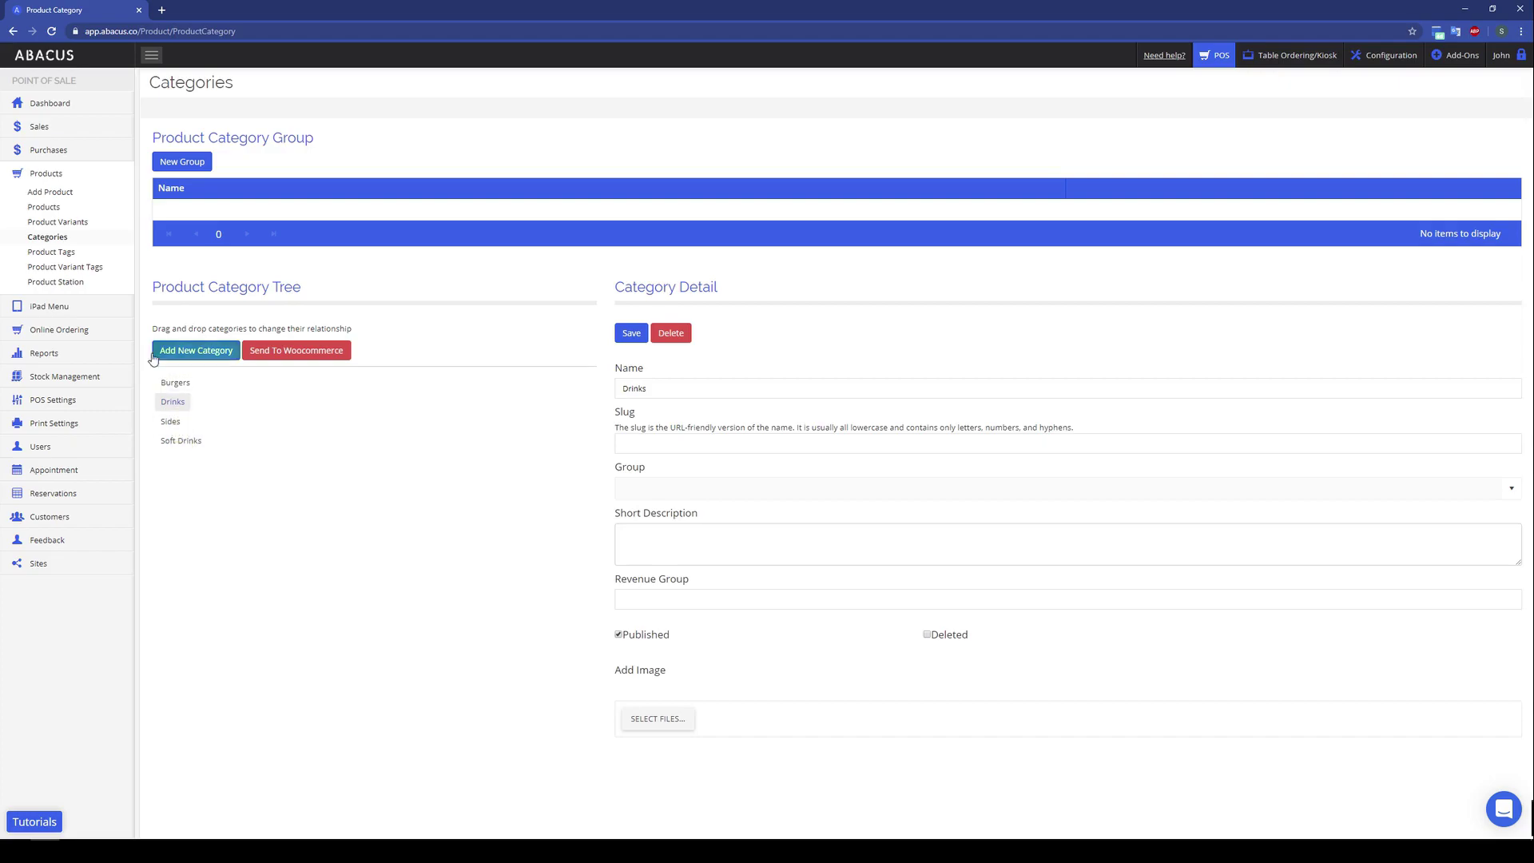
{"action": "left_click", "coordinate": [44, 208]}
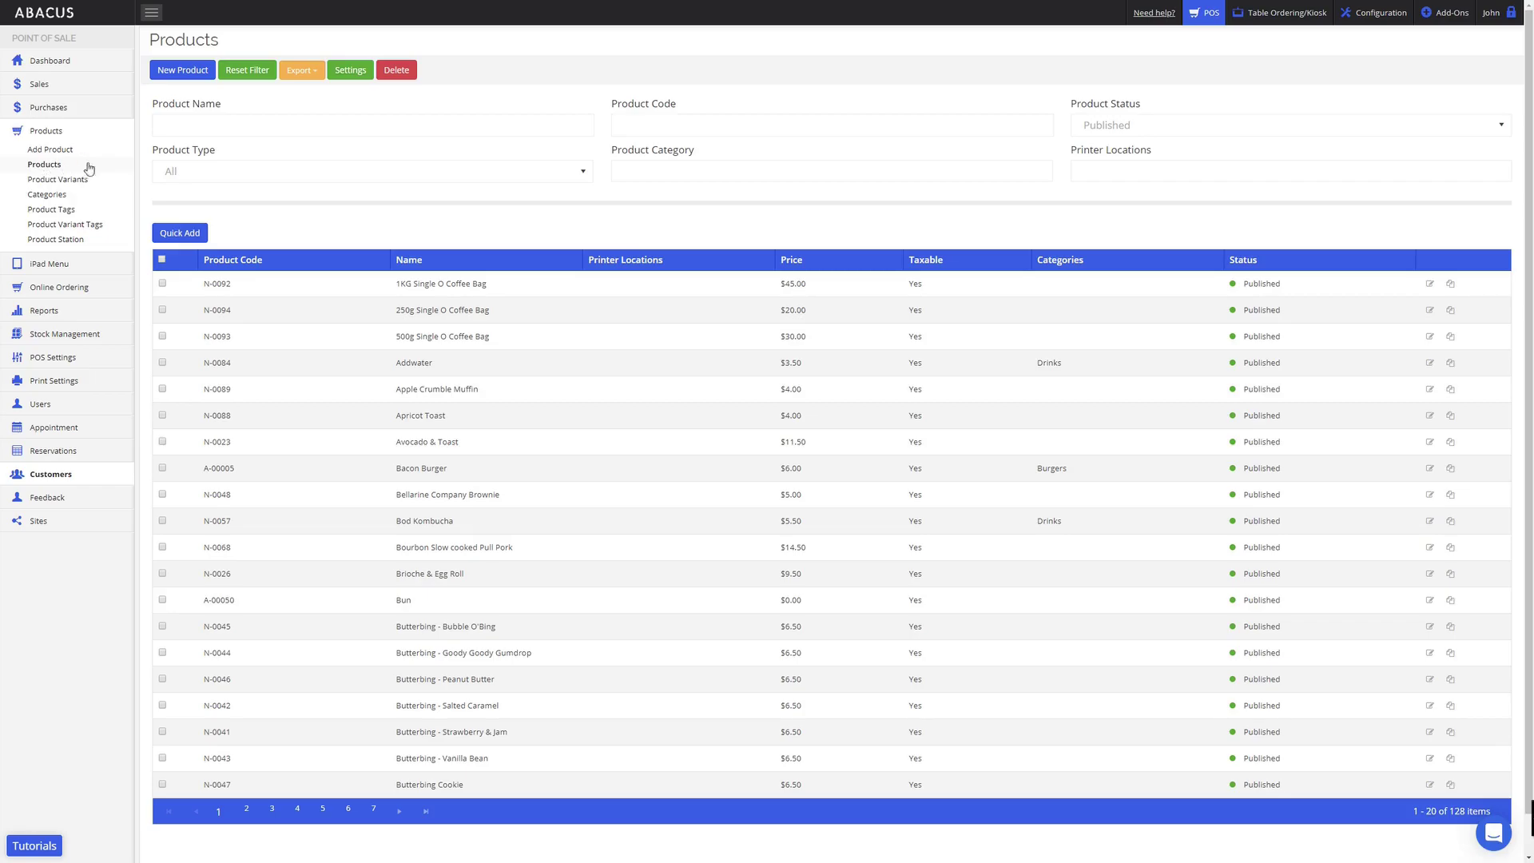
Filter the Products list by the Drinks category to show its 19 products
{"action": "left_click", "coordinate": [662, 176]}
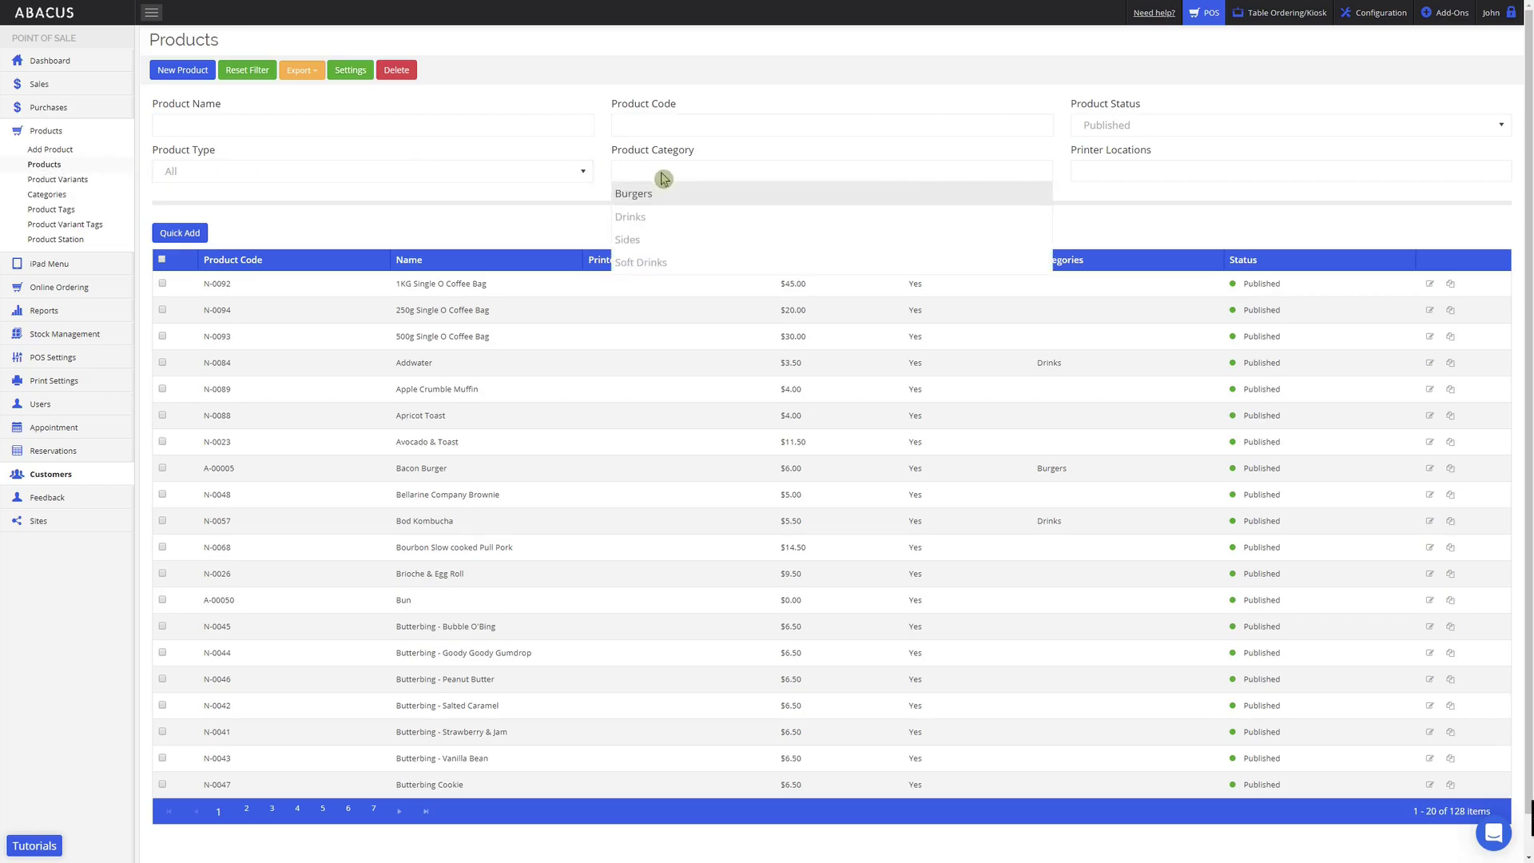
{"action": "left_click", "coordinate": [662, 218]}
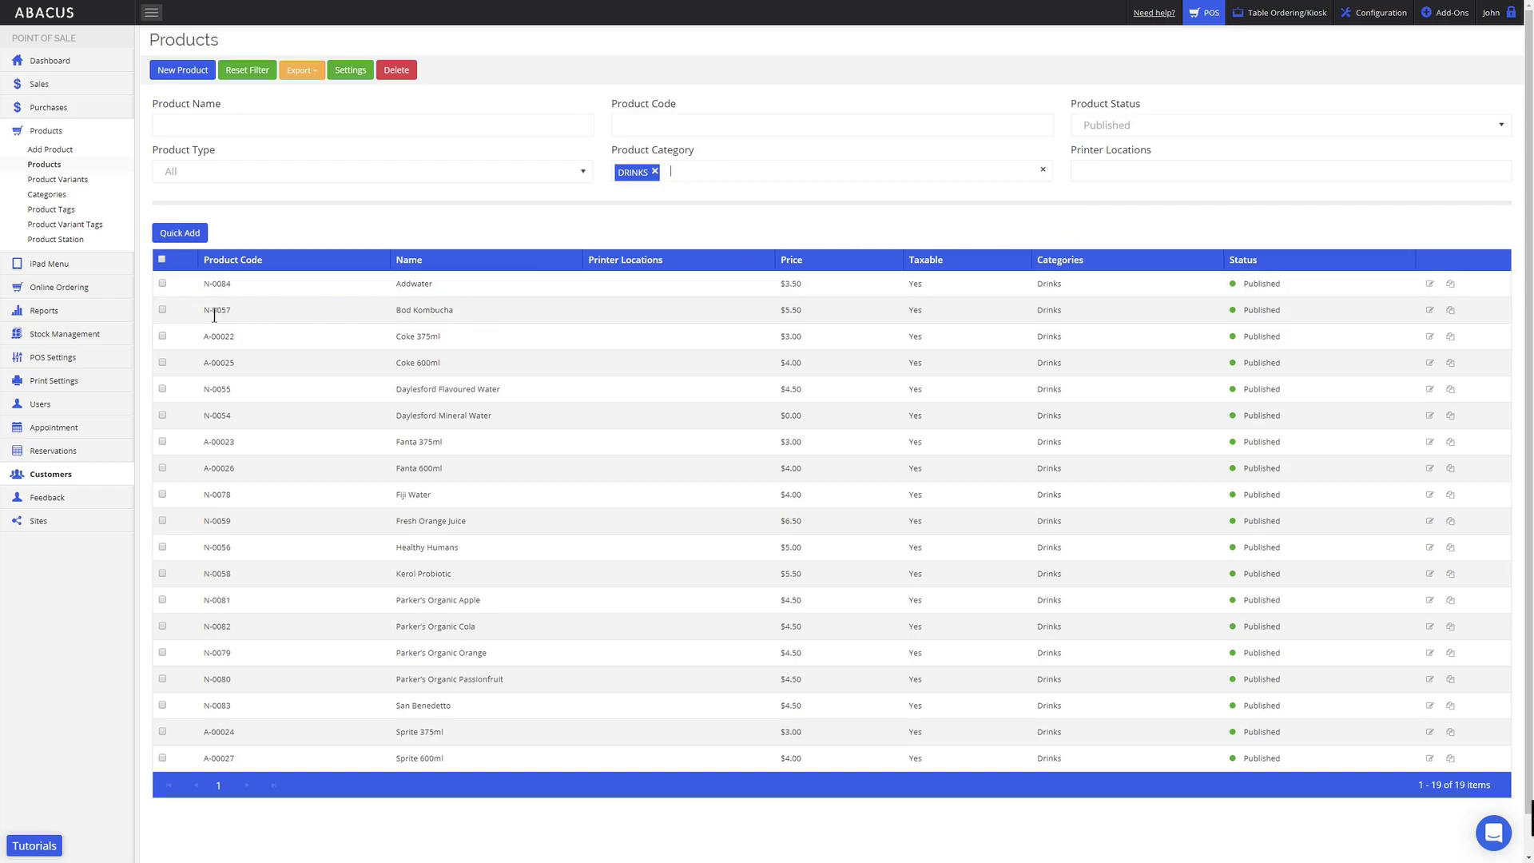
Select Coke, Fanta and Sprite 375ml and 600ml and bring up bulk settings
{"action": "left_click", "coordinate": [162, 336]}
{"action": "left_click", "coordinate": [163, 363]}
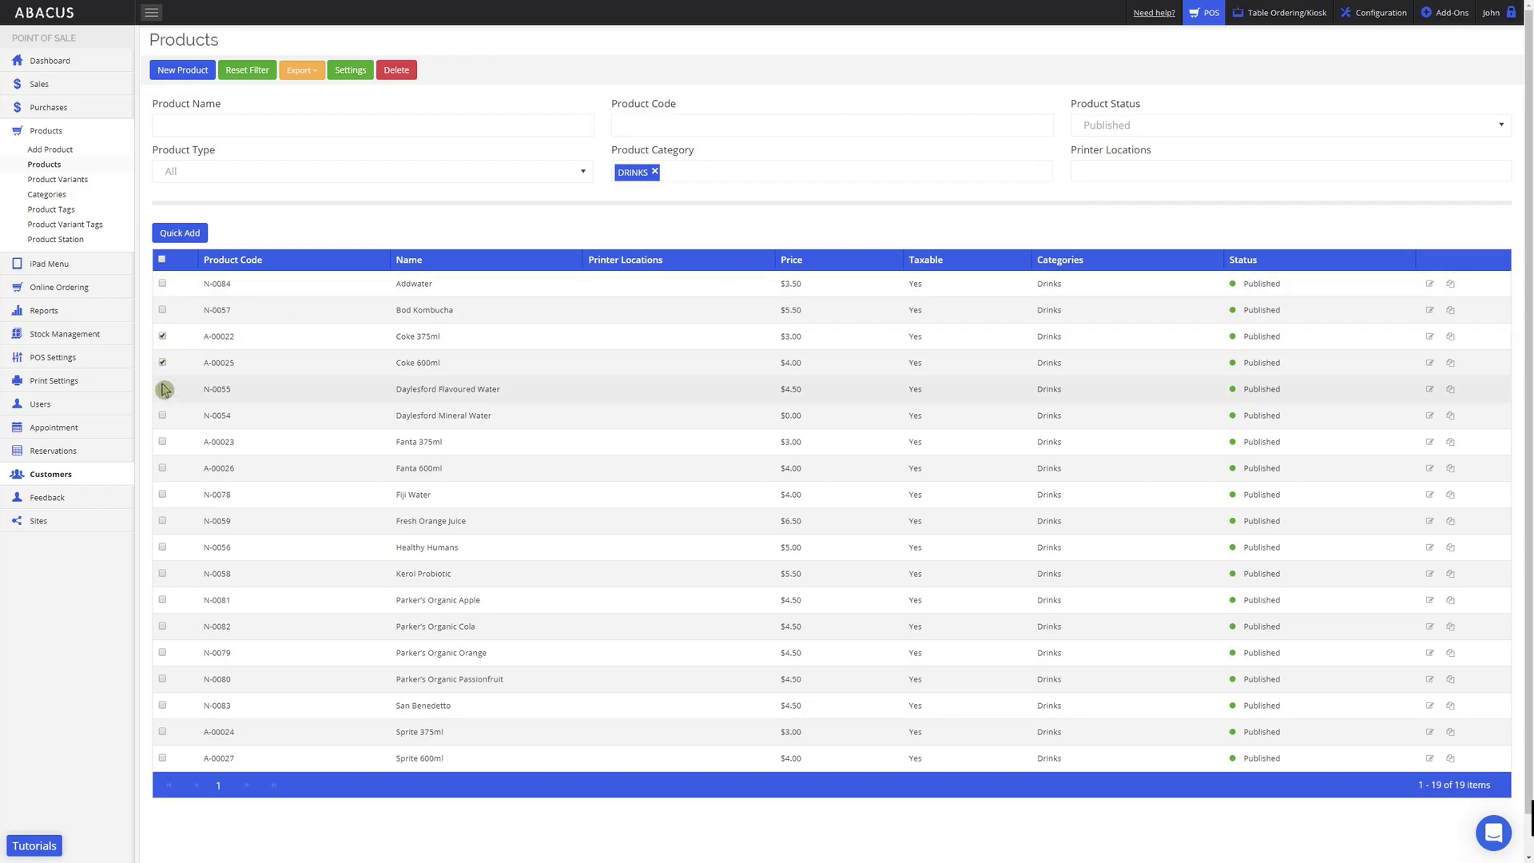
{"action": "left_click", "coordinate": [162, 442]}
{"action": "left_click", "coordinate": [162, 469]}
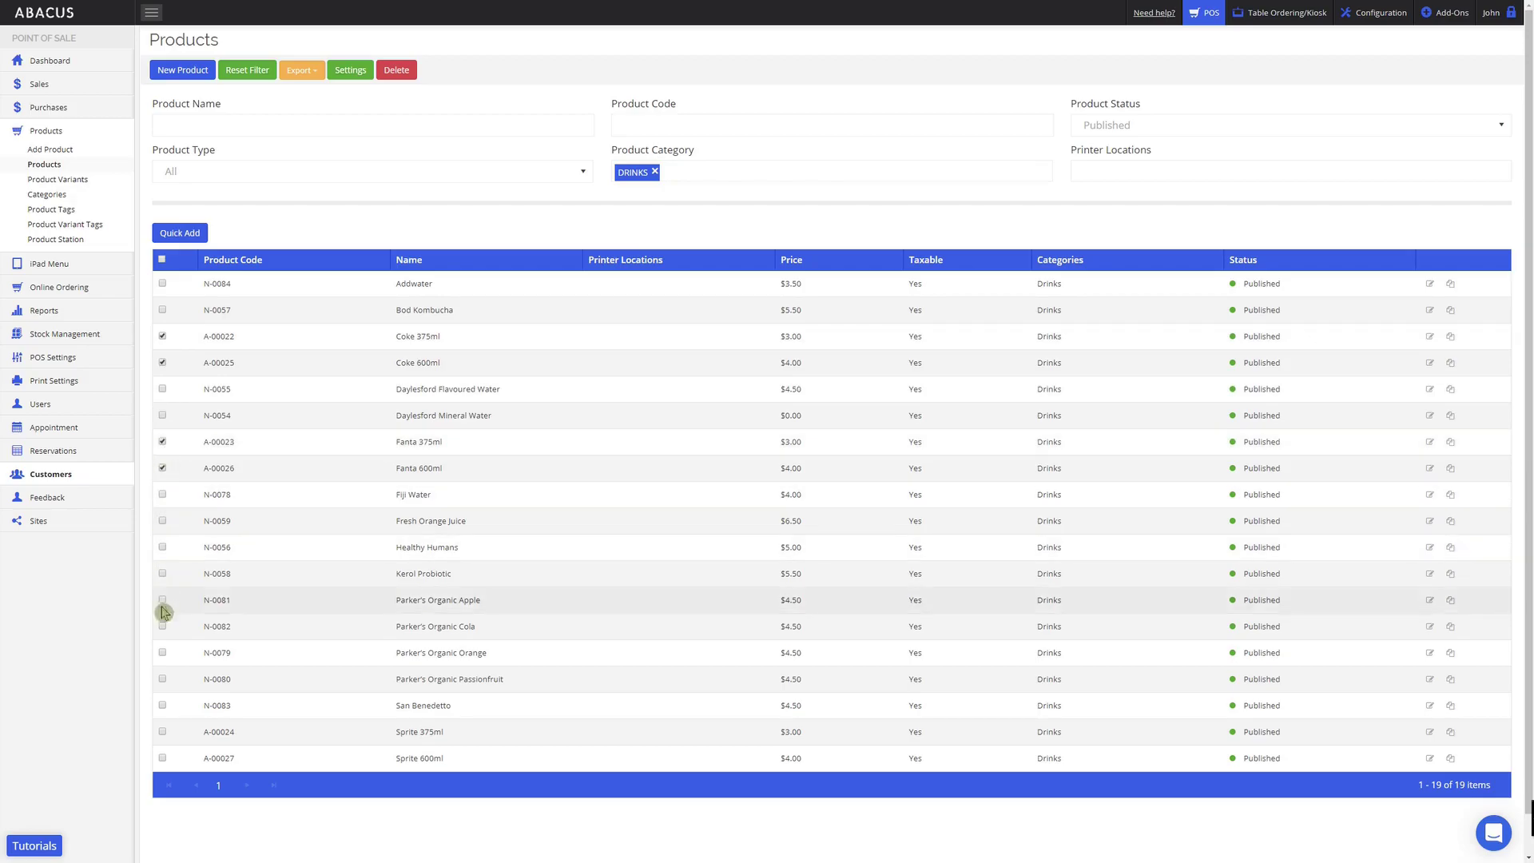
{"action": "left_click", "coordinate": [162, 731]}
{"action": "left_click", "coordinate": [163, 758]}
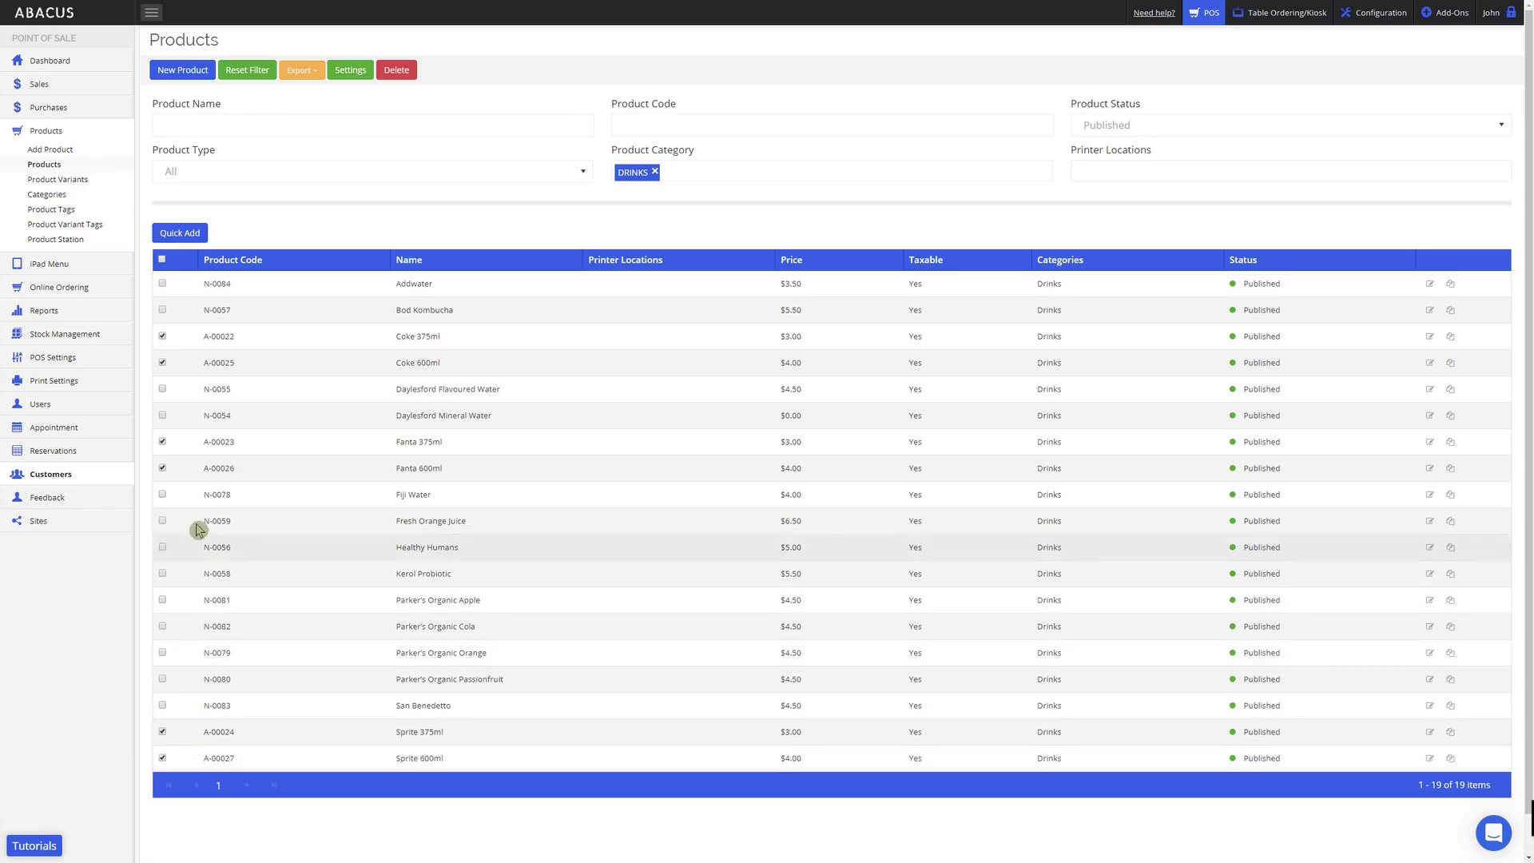
{"action": "left_click", "coordinate": [339, 79]}
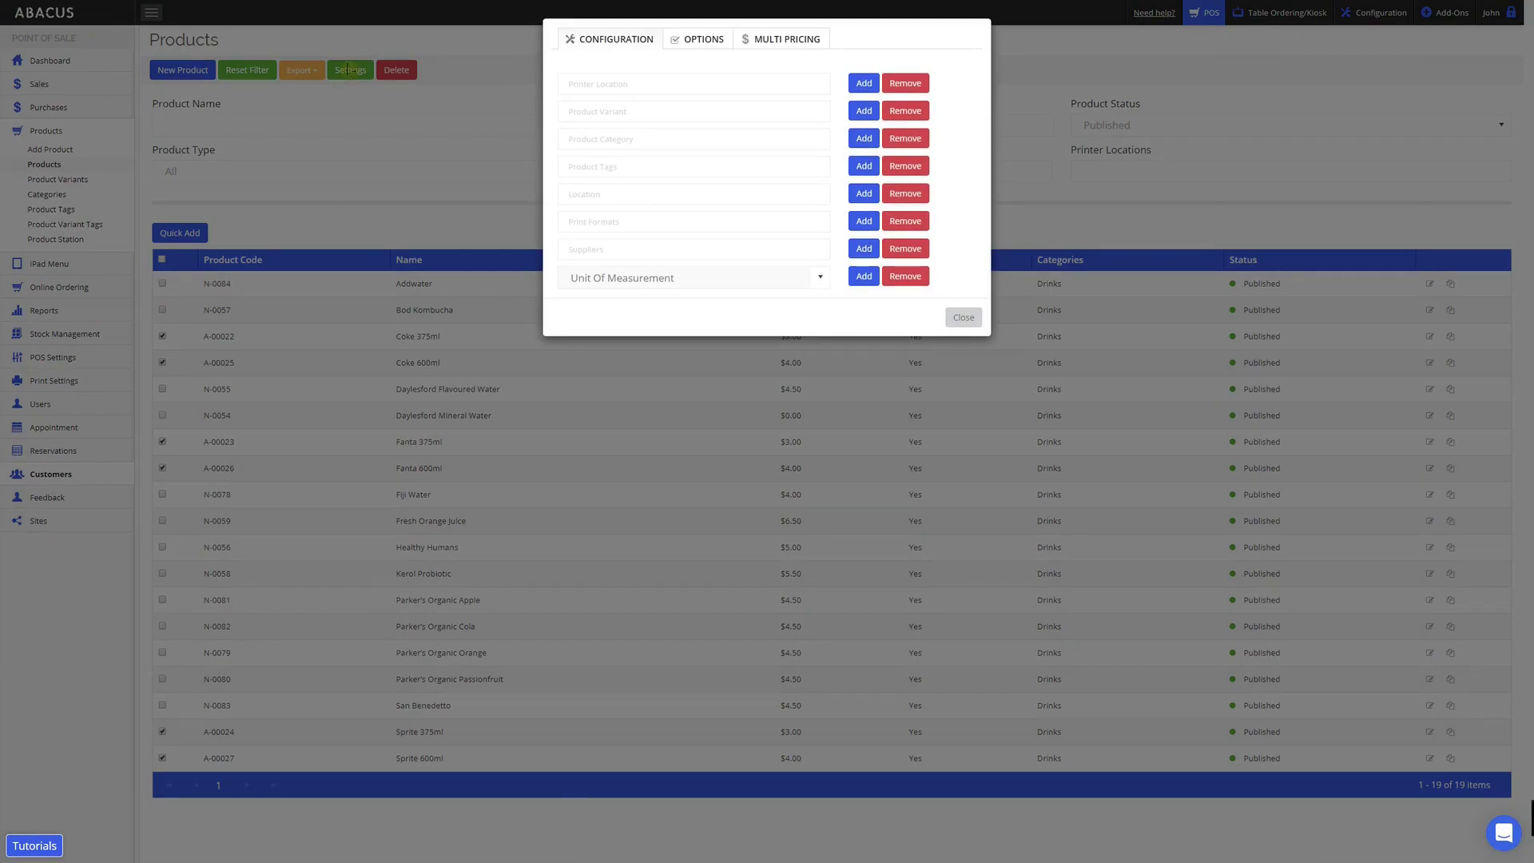
Add the Soft Drinks category to the six selected Coke, Fanta and Sprite products
{"action": "left_click", "coordinate": [609, 148]}
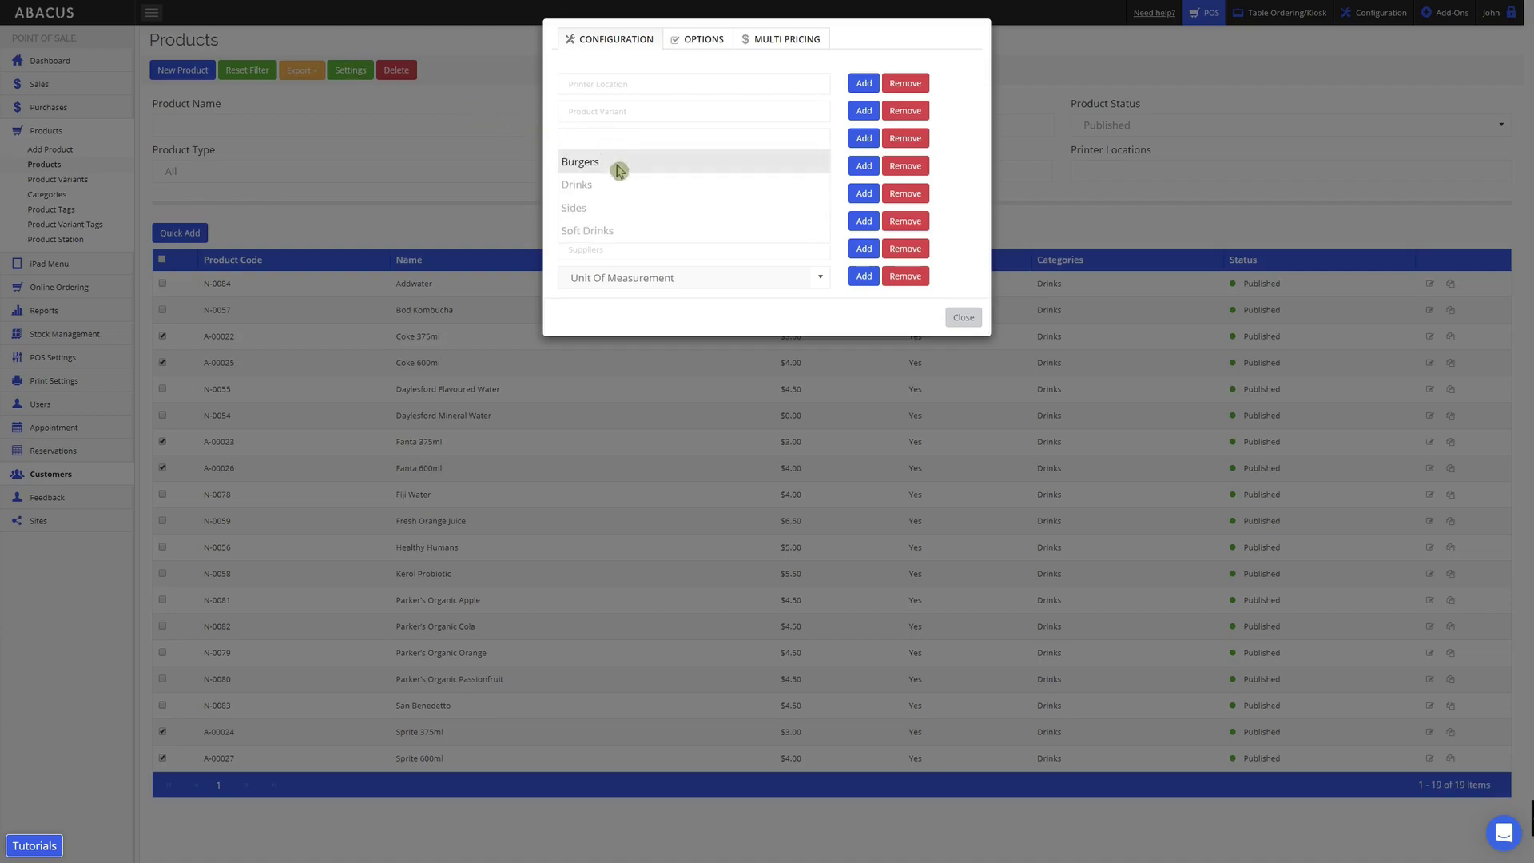
{"action": "left_click", "coordinate": [621, 230]}
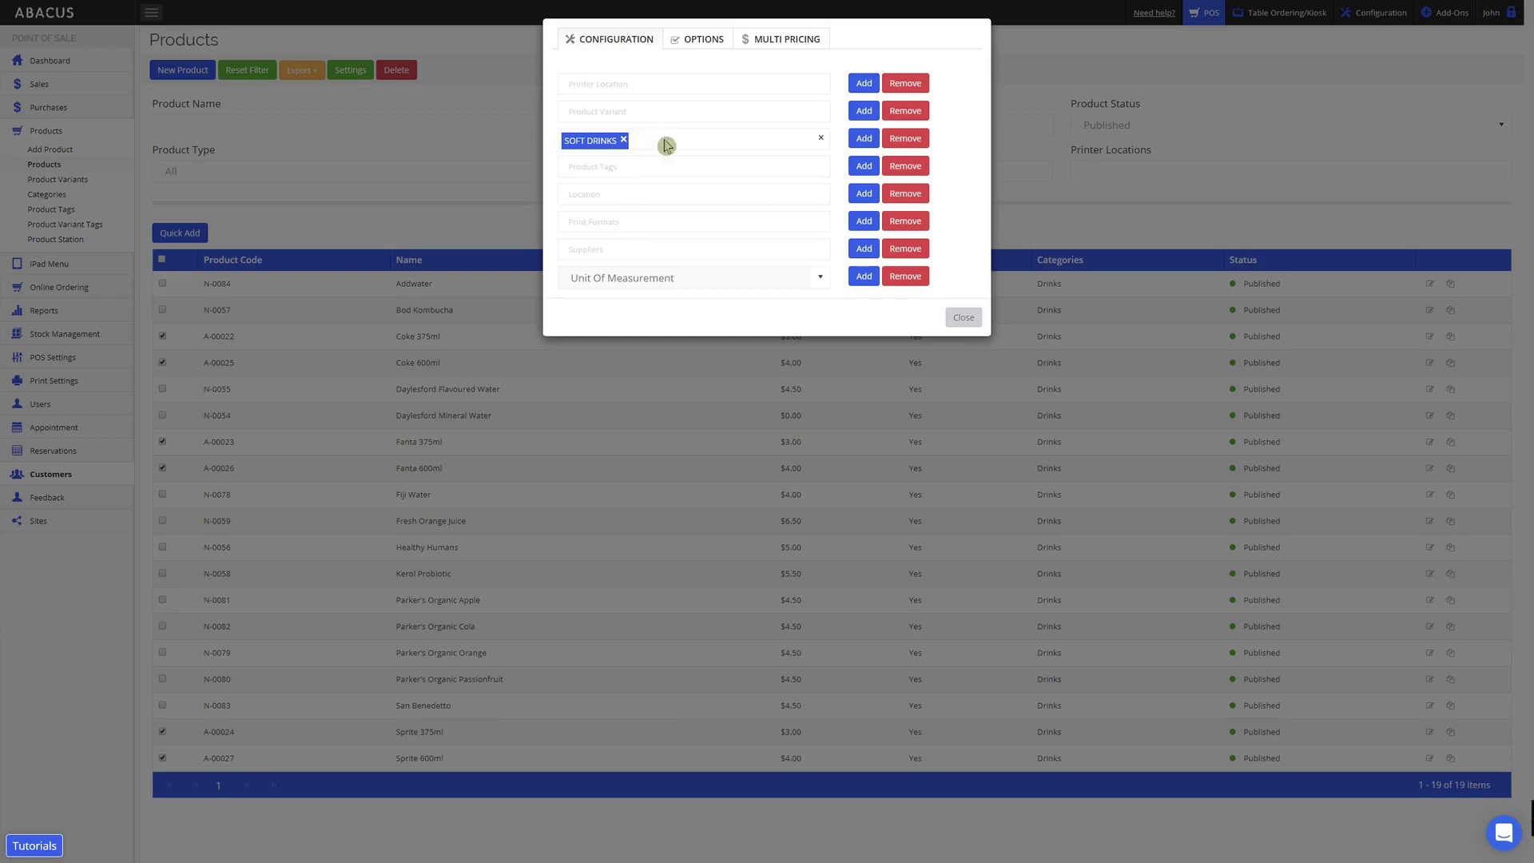
{"action": "left_click", "coordinate": [864, 138]}
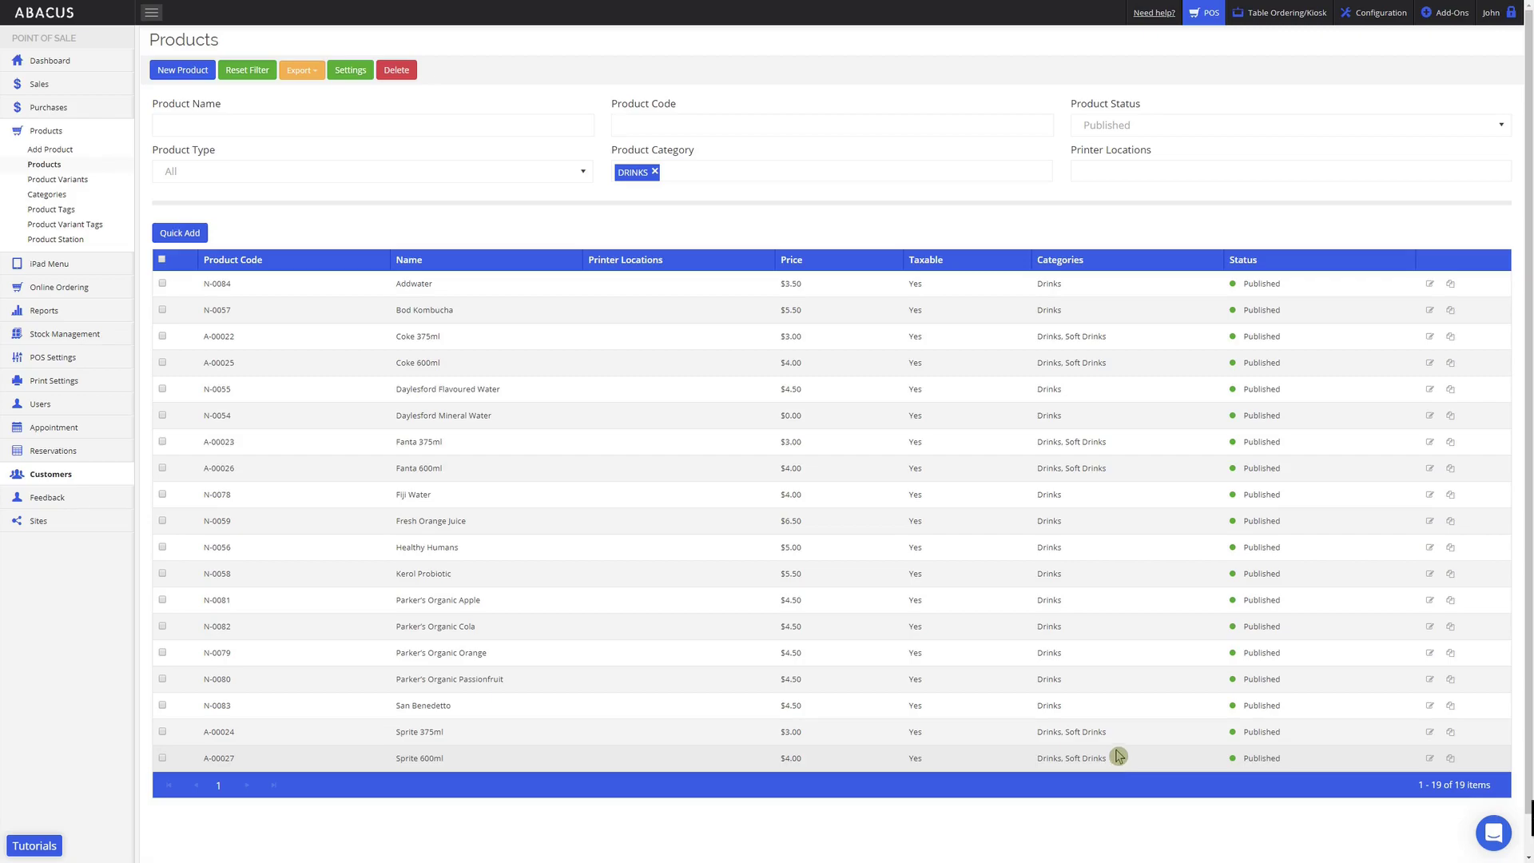
Filter products by Soft Drinks instead of Drinks, select all six, and reopen bulk settings
{"action": "left_click", "coordinate": [655, 172]}
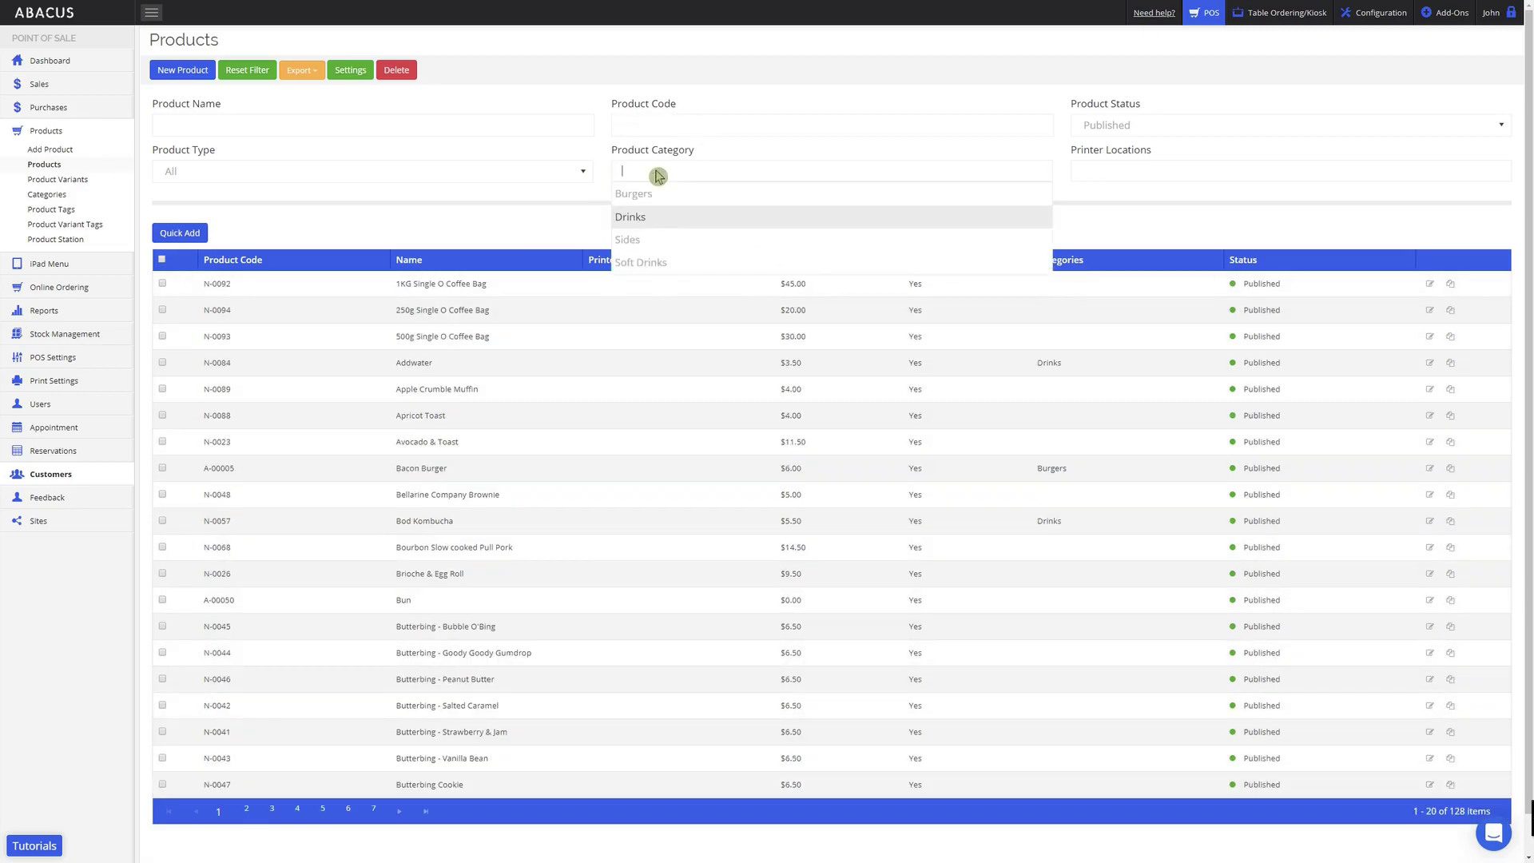
{"action": "left_click", "coordinate": [655, 262]}
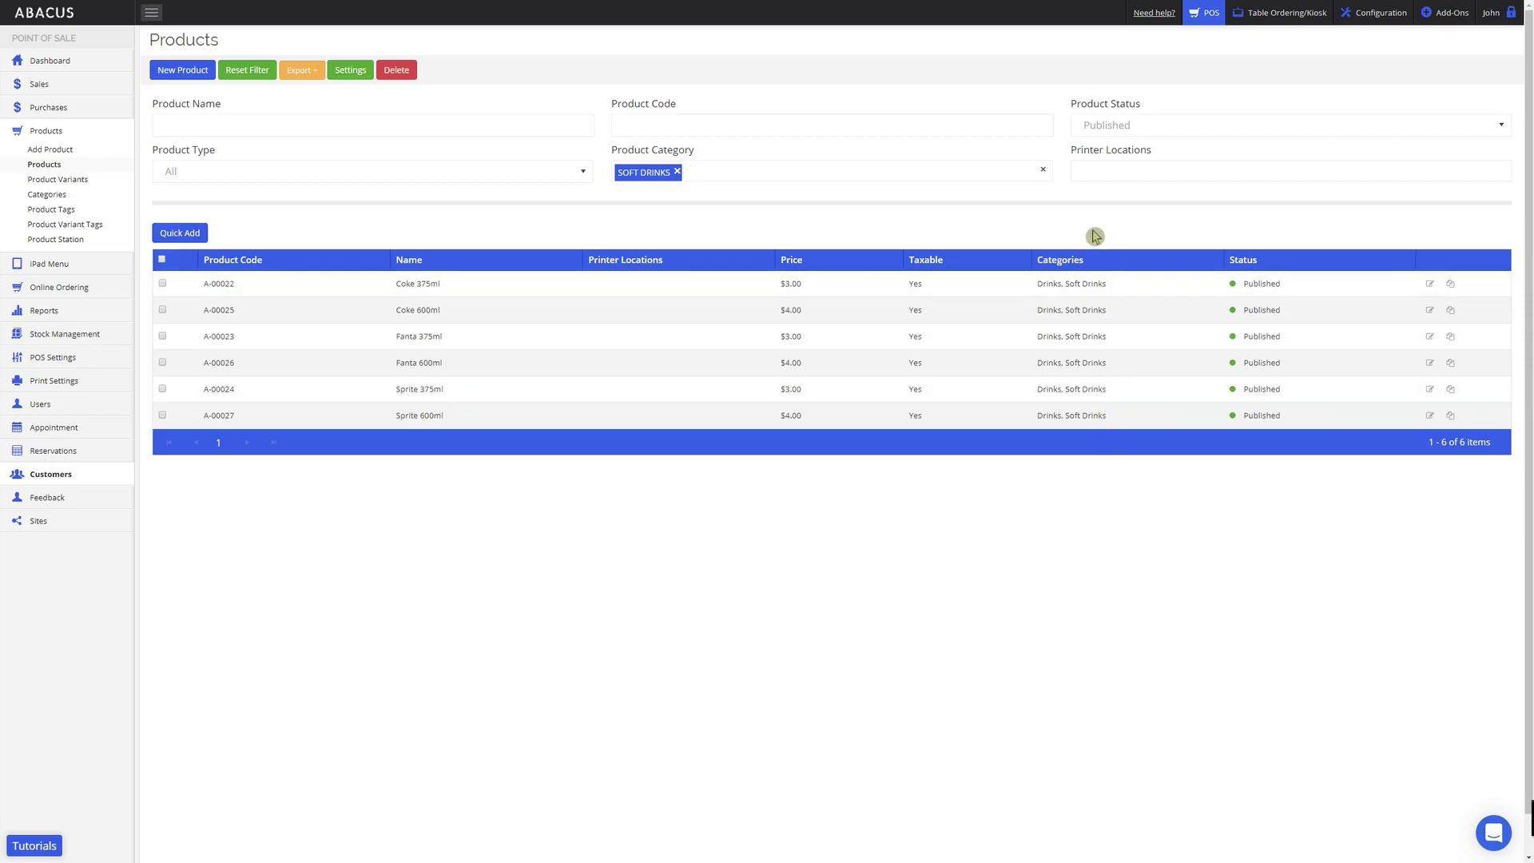
{"action": "left_click", "coordinate": [163, 260]}
{"action": "left_click", "coordinate": [349, 70]}
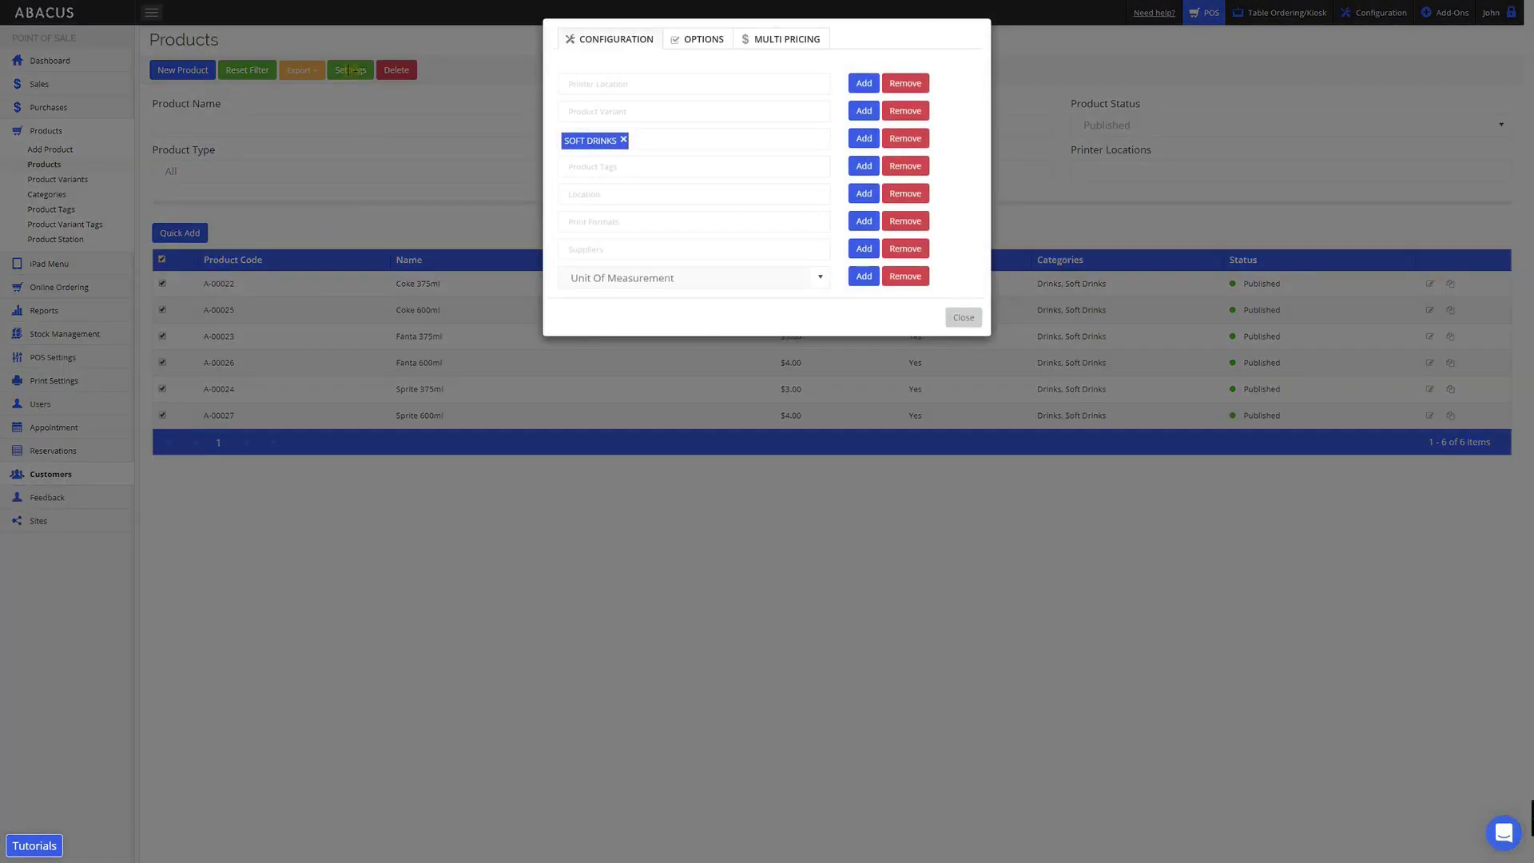
Remove the Drinks category from the six products, leaving only Soft Drinks
{"action": "left_click", "coordinate": [623, 140]}
{"action": "left_click", "coordinate": [590, 141]}
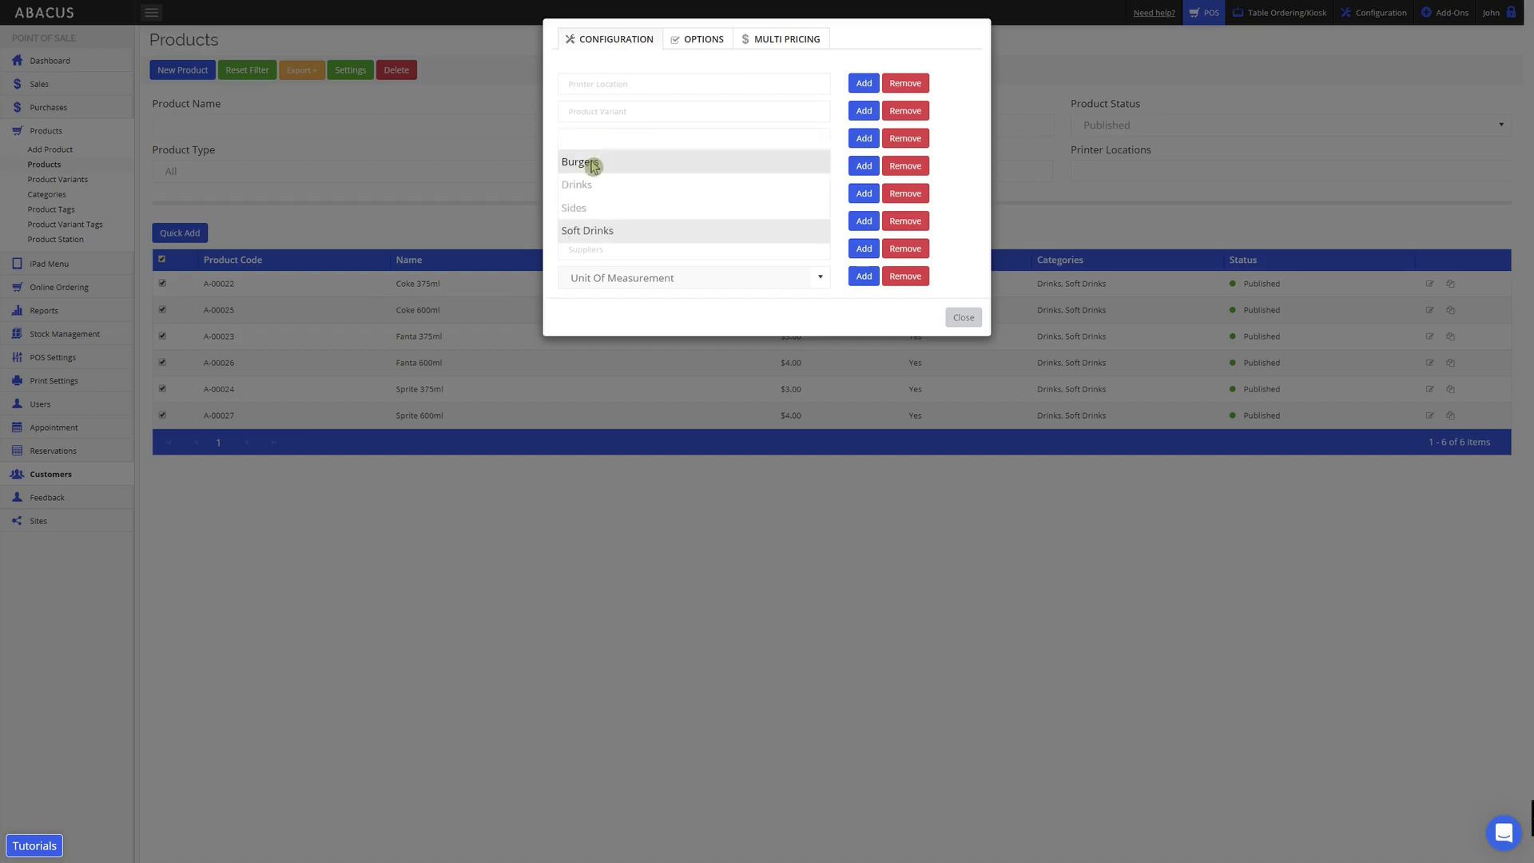
{"action": "left_click", "coordinate": [592, 187]}
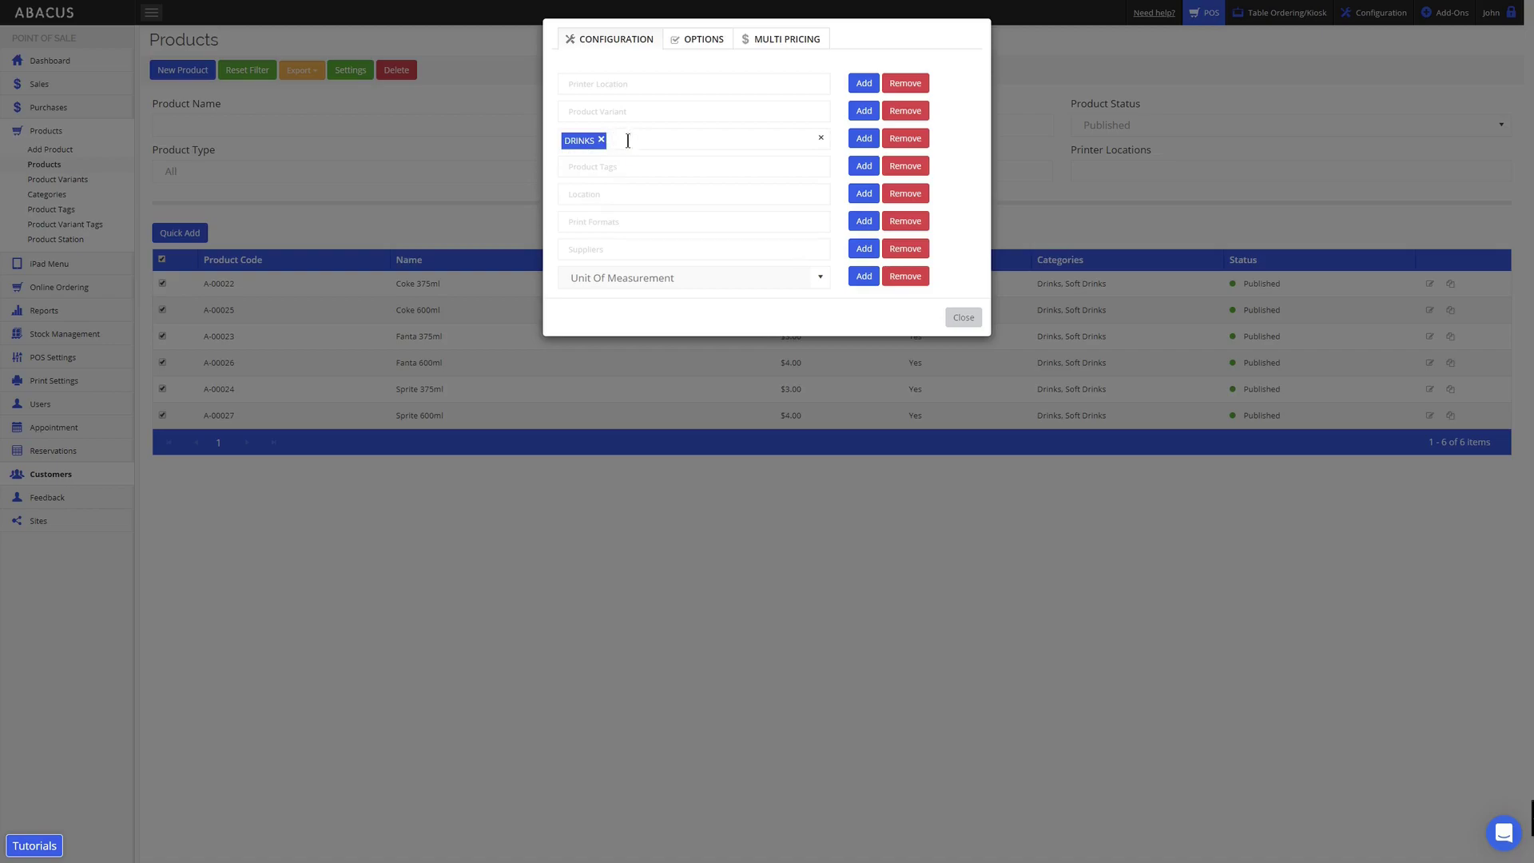
{"action": "left_click", "coordinate": [906, 140]}
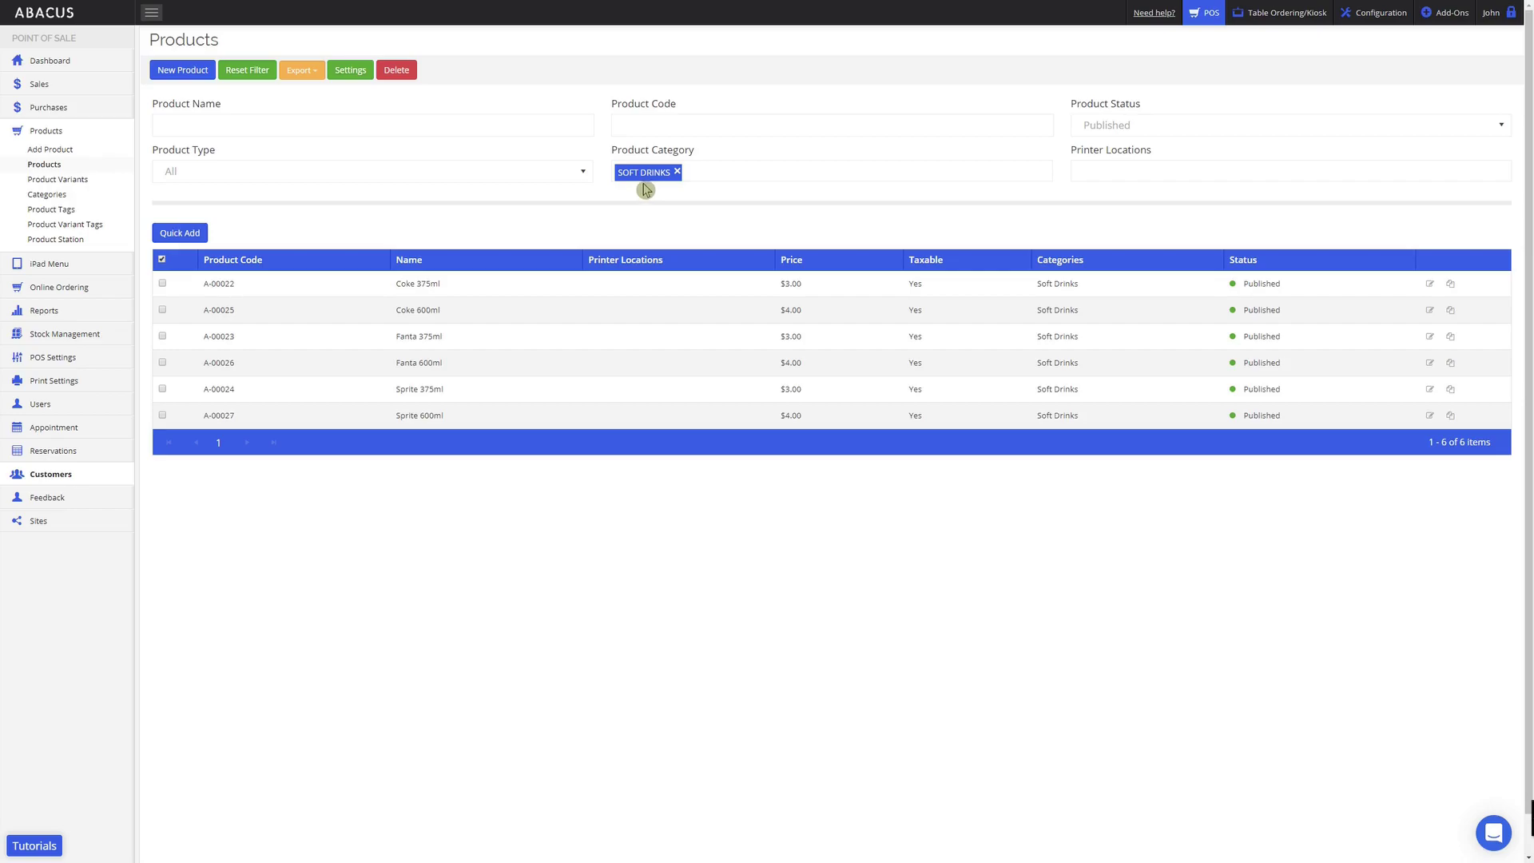
{"action": "left_click", "coordinate": [37, 313]}
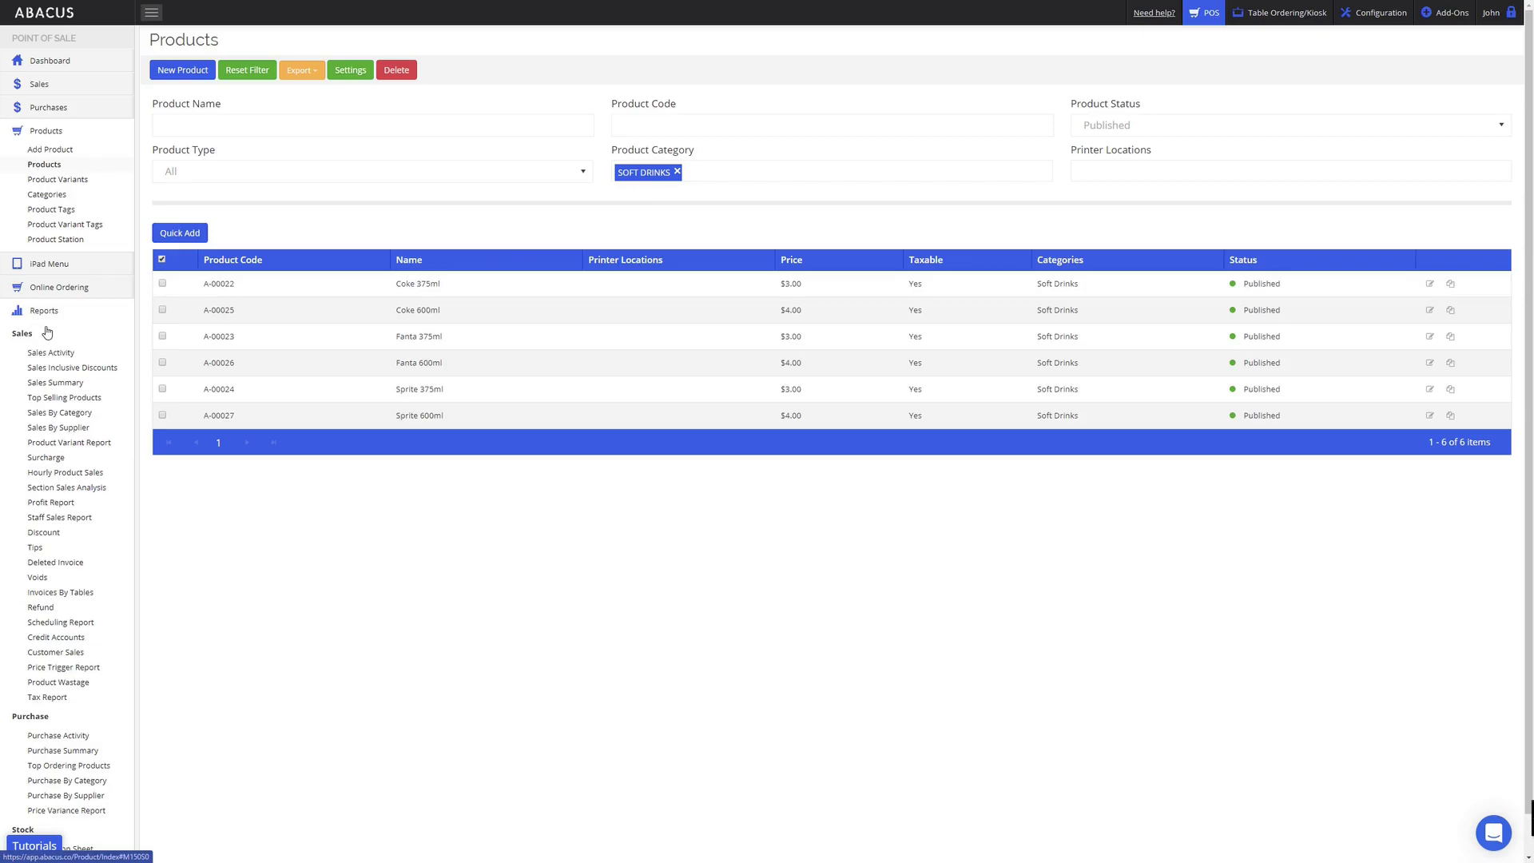
View the Sales By Category report for 13 May 2020, then return to Products > Categories
{"action": "left_click", "coordinate": [58, 417]}
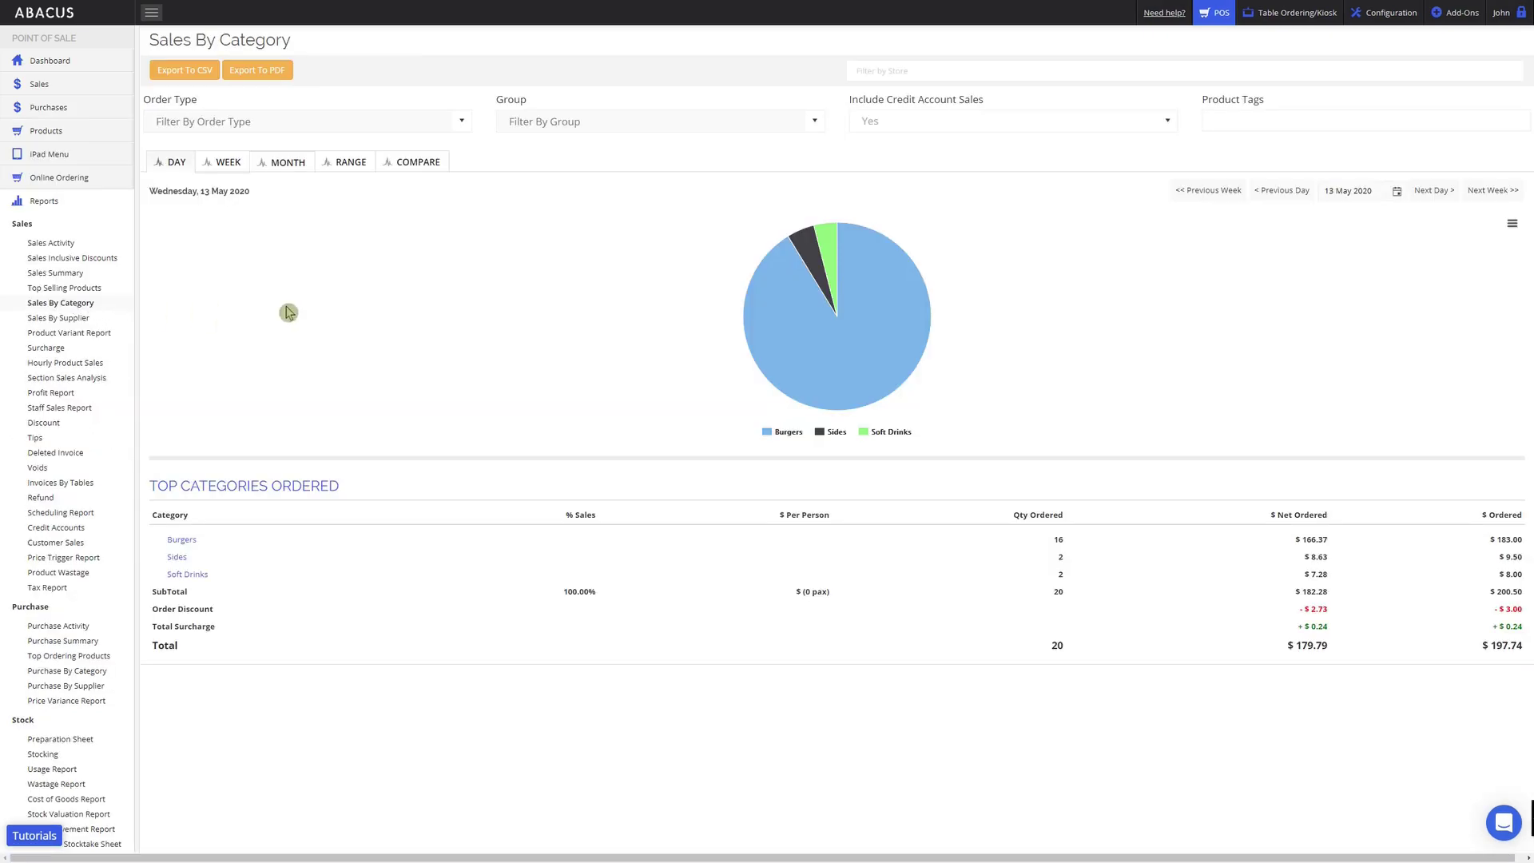
{"action": "mouse_move", "coordinate": [826, 258]}
{"action": "left_click", "coordinate": [199, 212]}
{"action": "left_click", "coordinate": [41, 134]}
{"action": "left_click", "coordinate": [56, 197]}
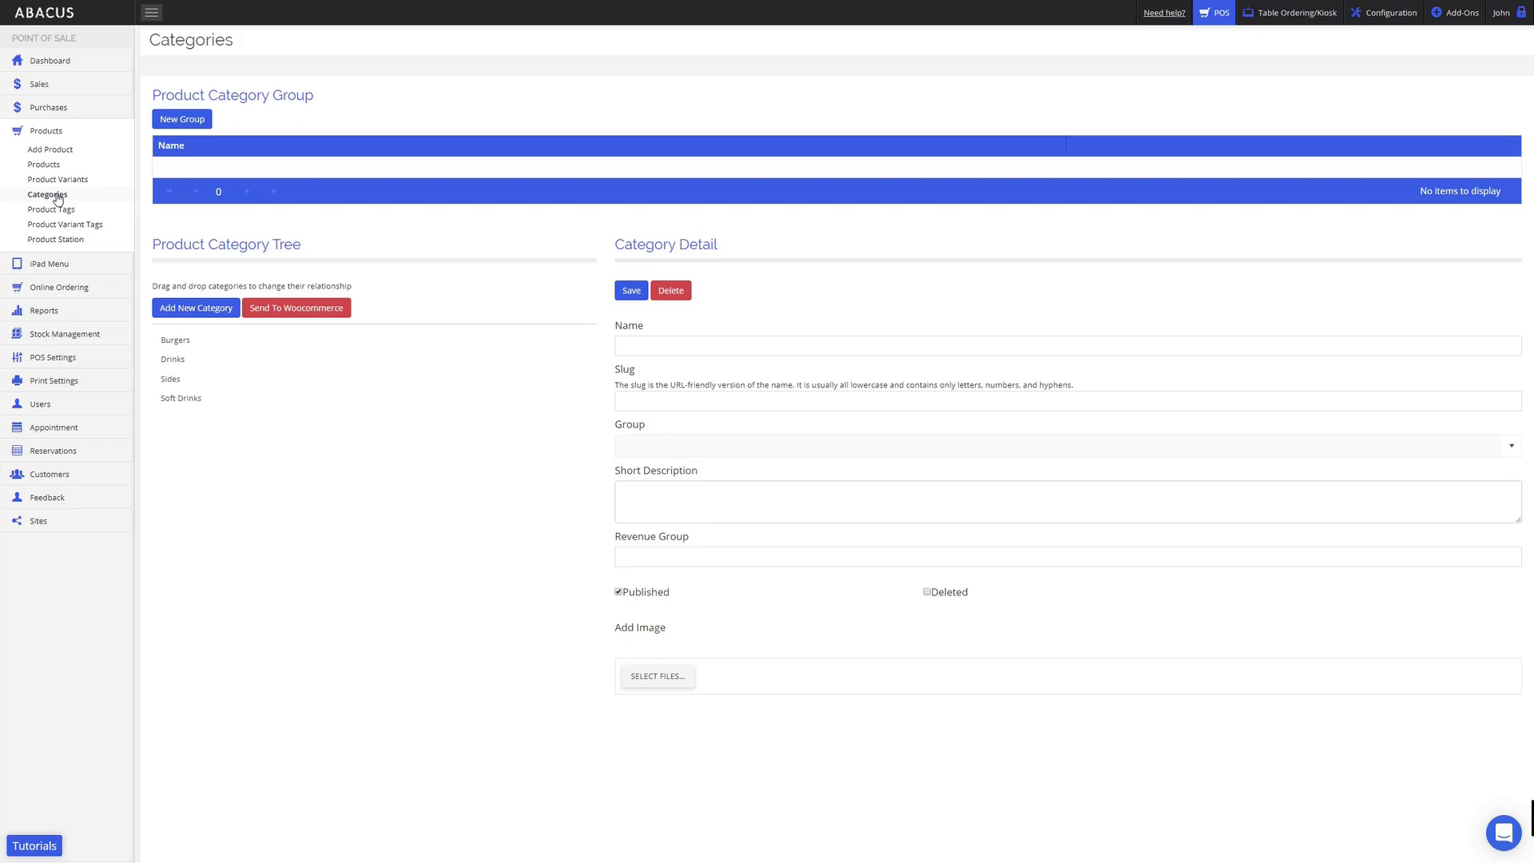
Create the category groups 'Food' and 'Beverages', then reload the Categories page
{"action": "left_click", "coordinate": [184, 119]}
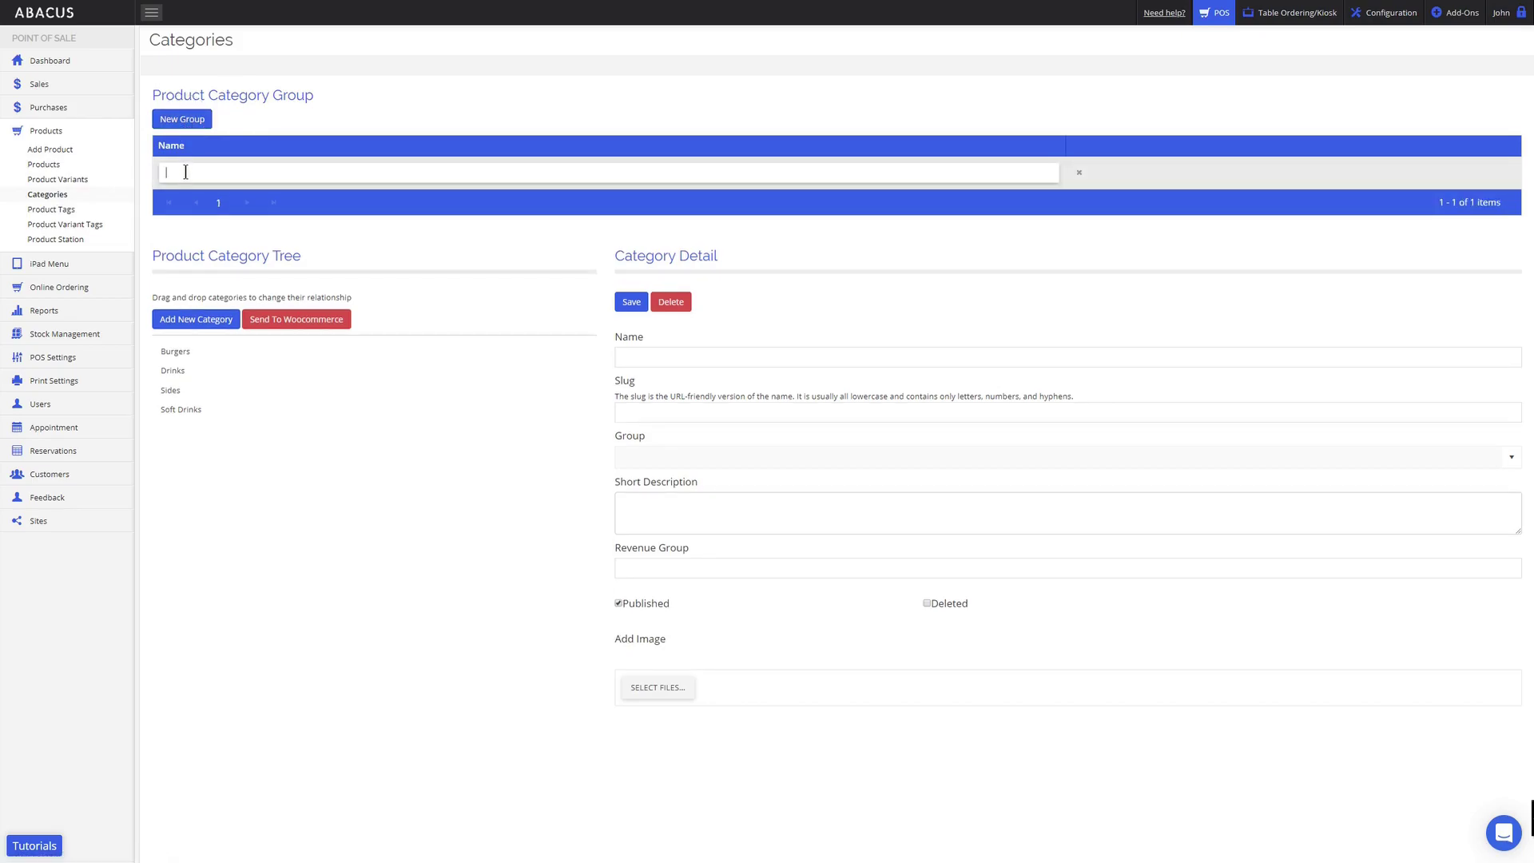
{"action": "type", "text": "Food"}
{"action": "left_click", "coordinate": [187, 120]}
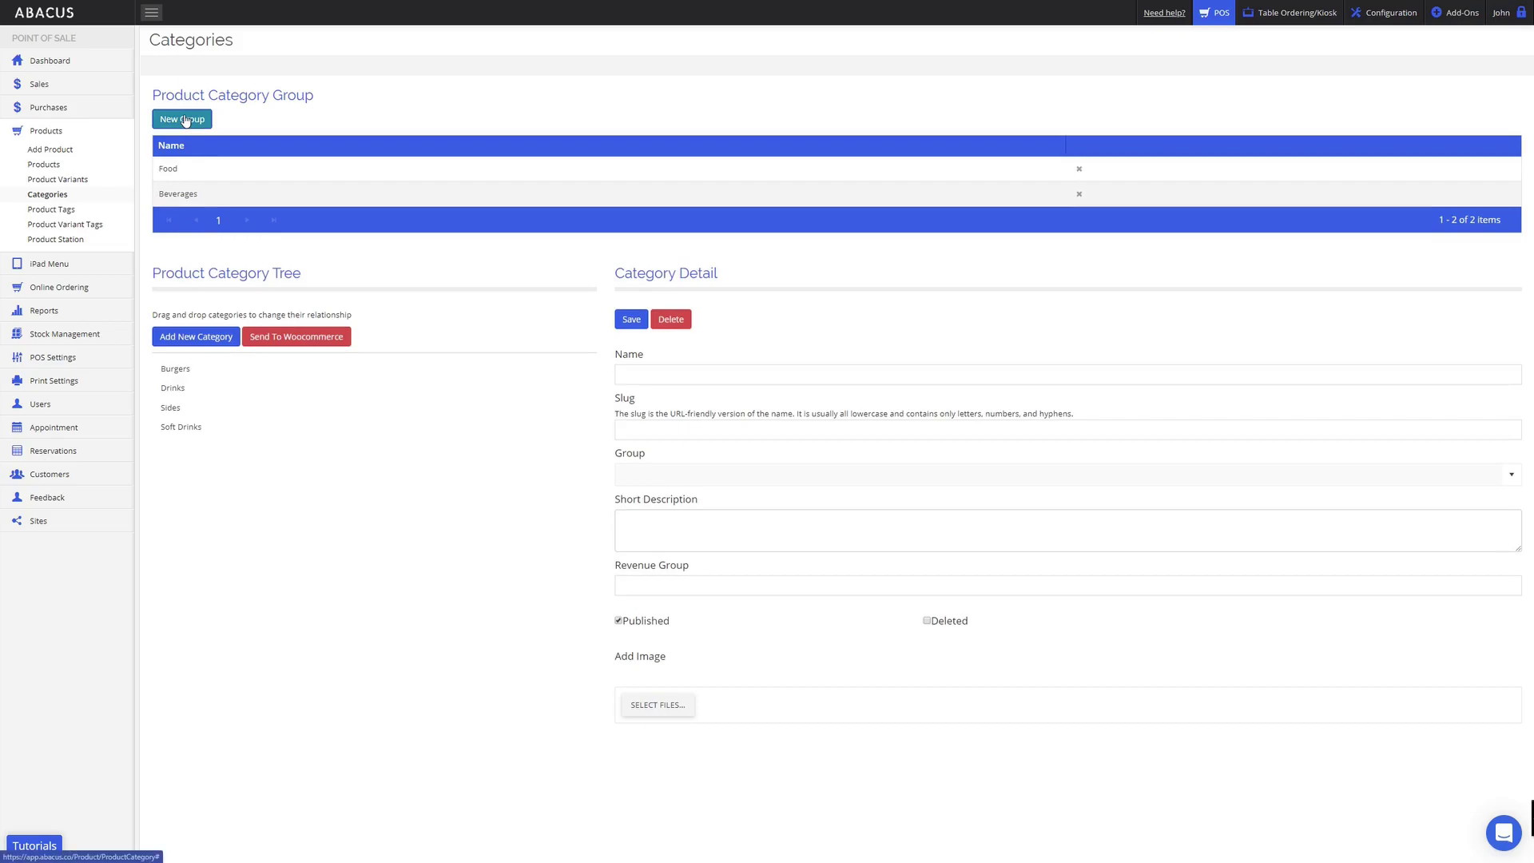
{"action": "left_click", "coordinate": [53, 197]}
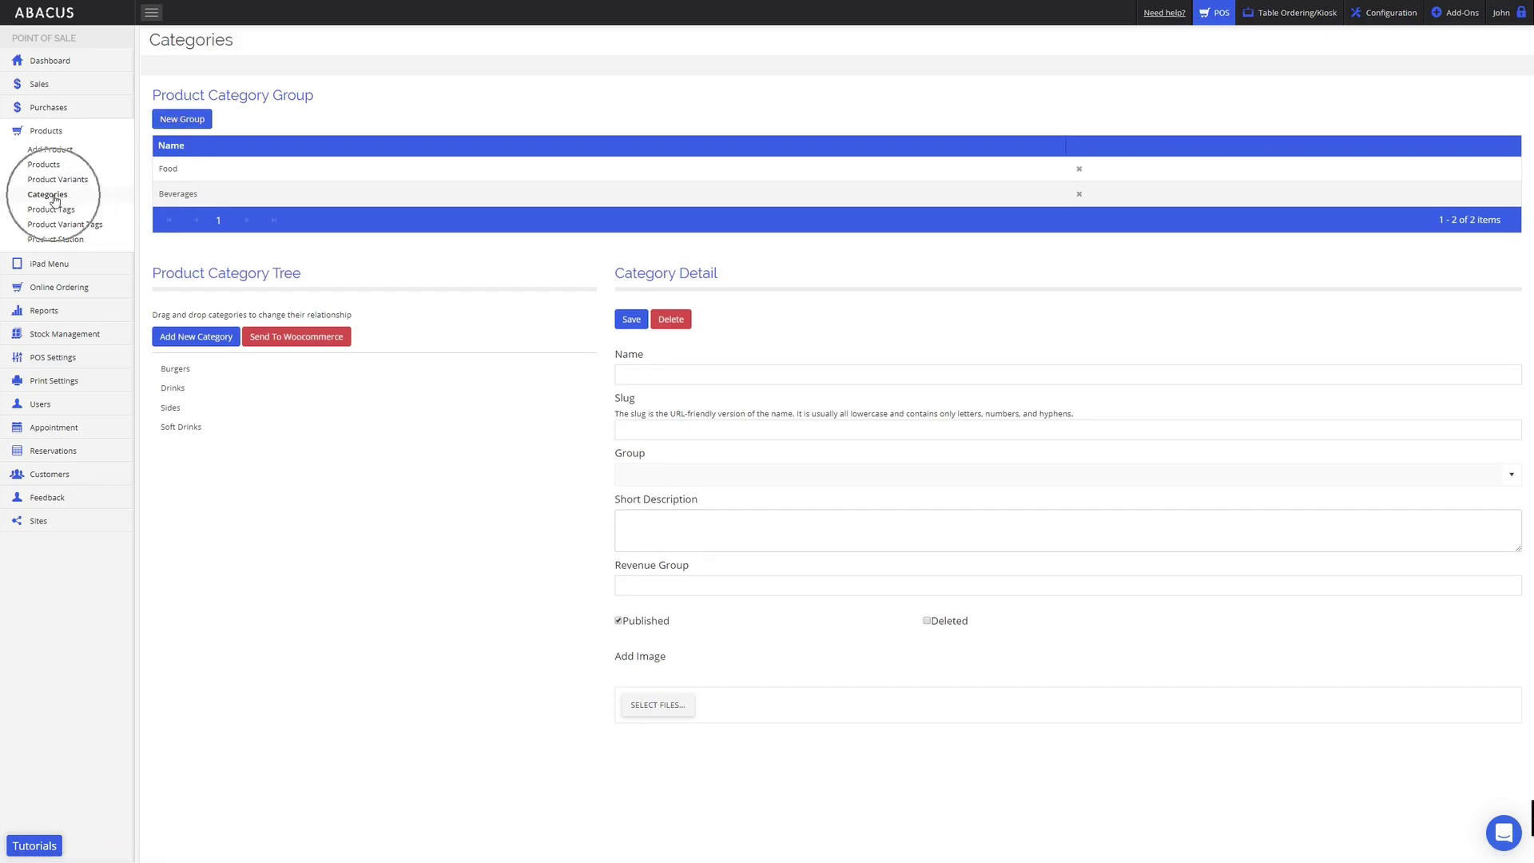
Assign the Burgers category to the Food group and save it
{"action": "left_click", "coordinate": [212, 168]}
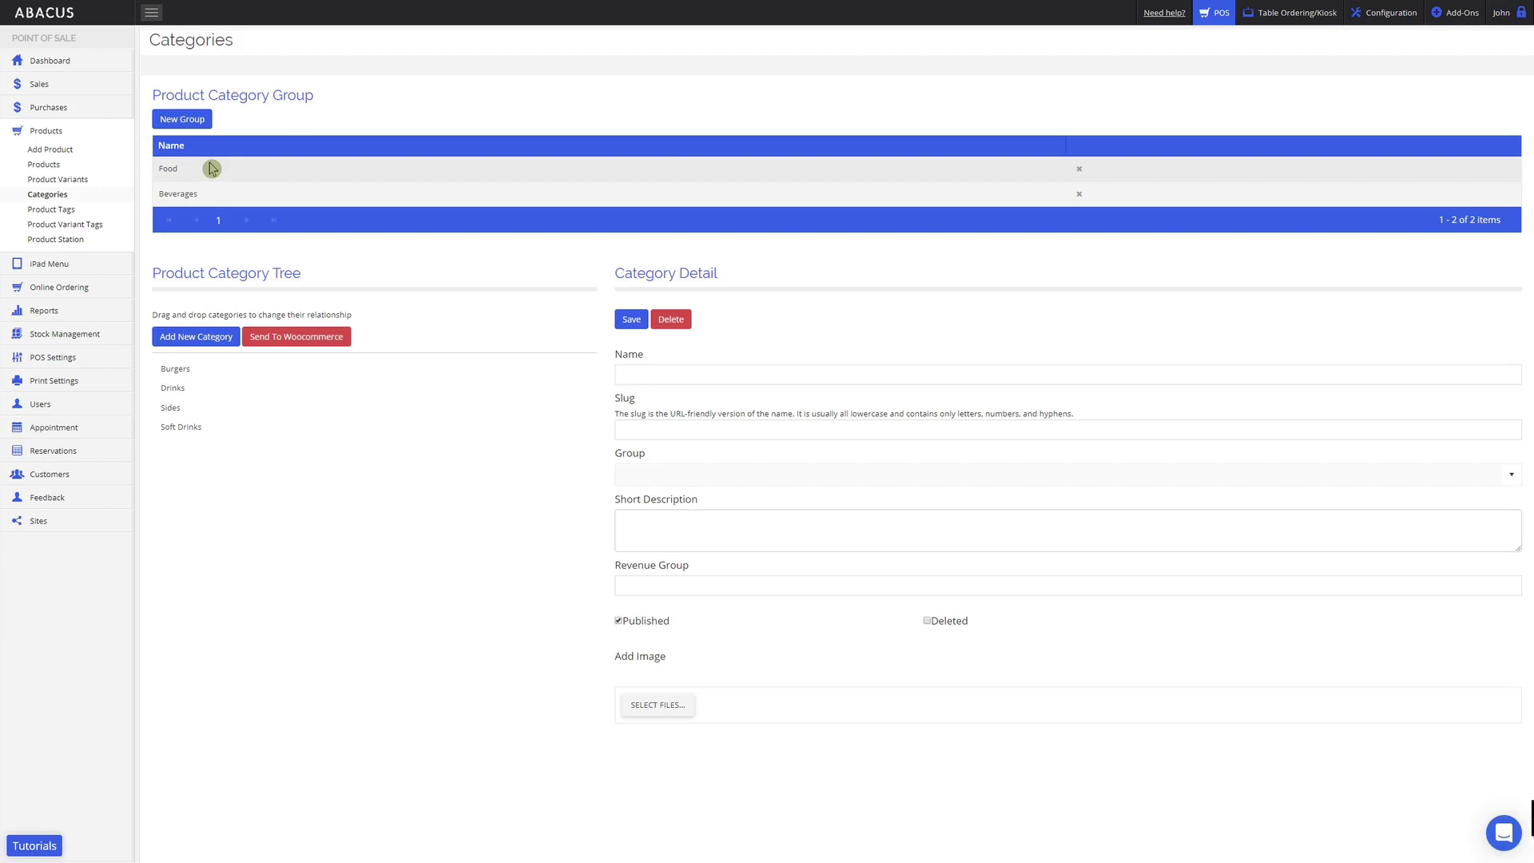
{"action": "left_click", "coordinate": [210, 372]}
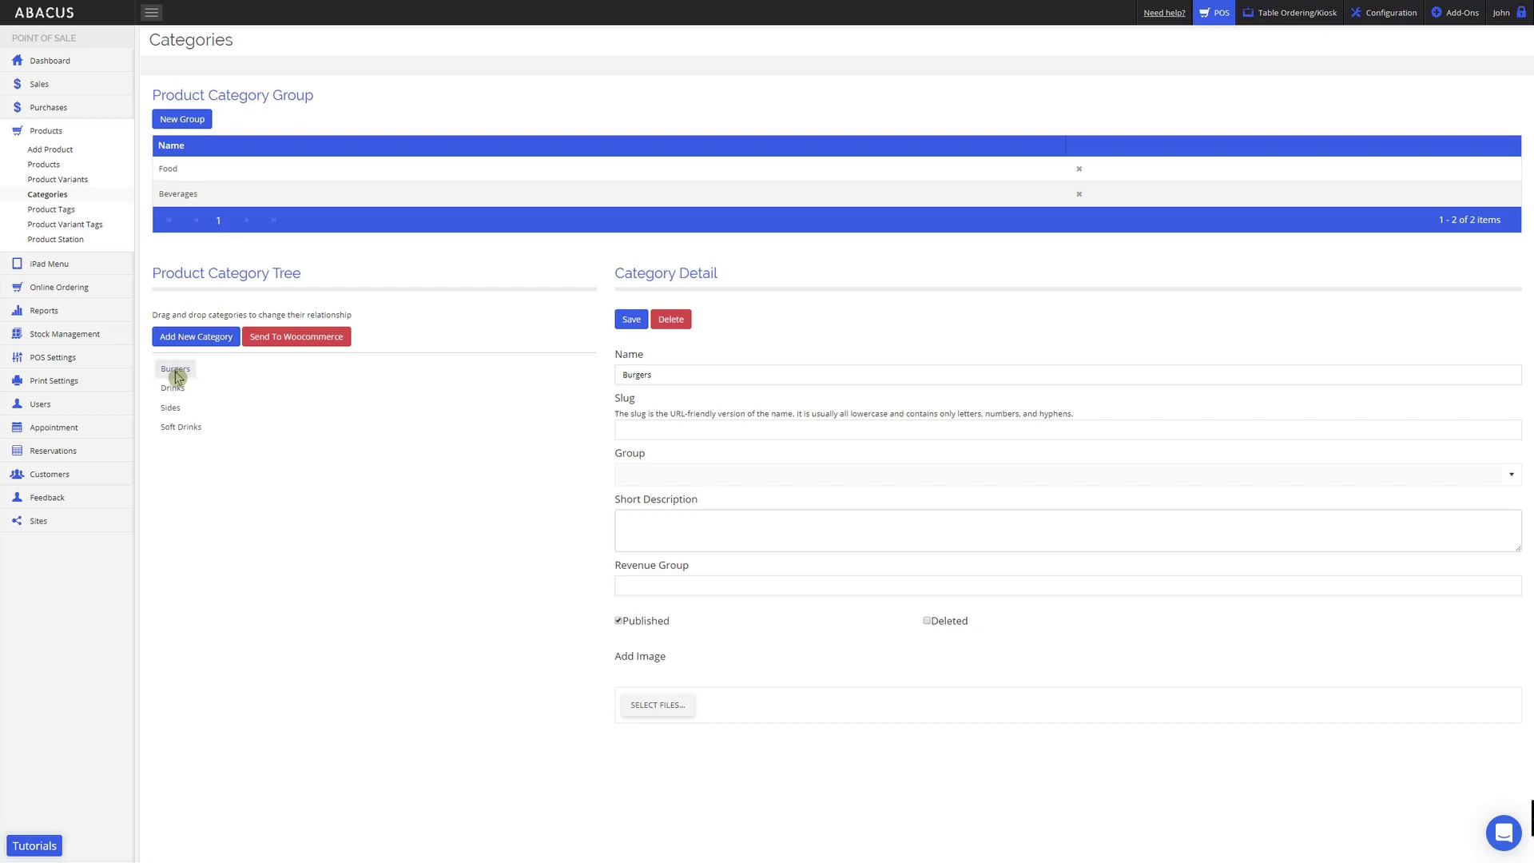
{"action": "left_click", "coordinate": [682, 474]}
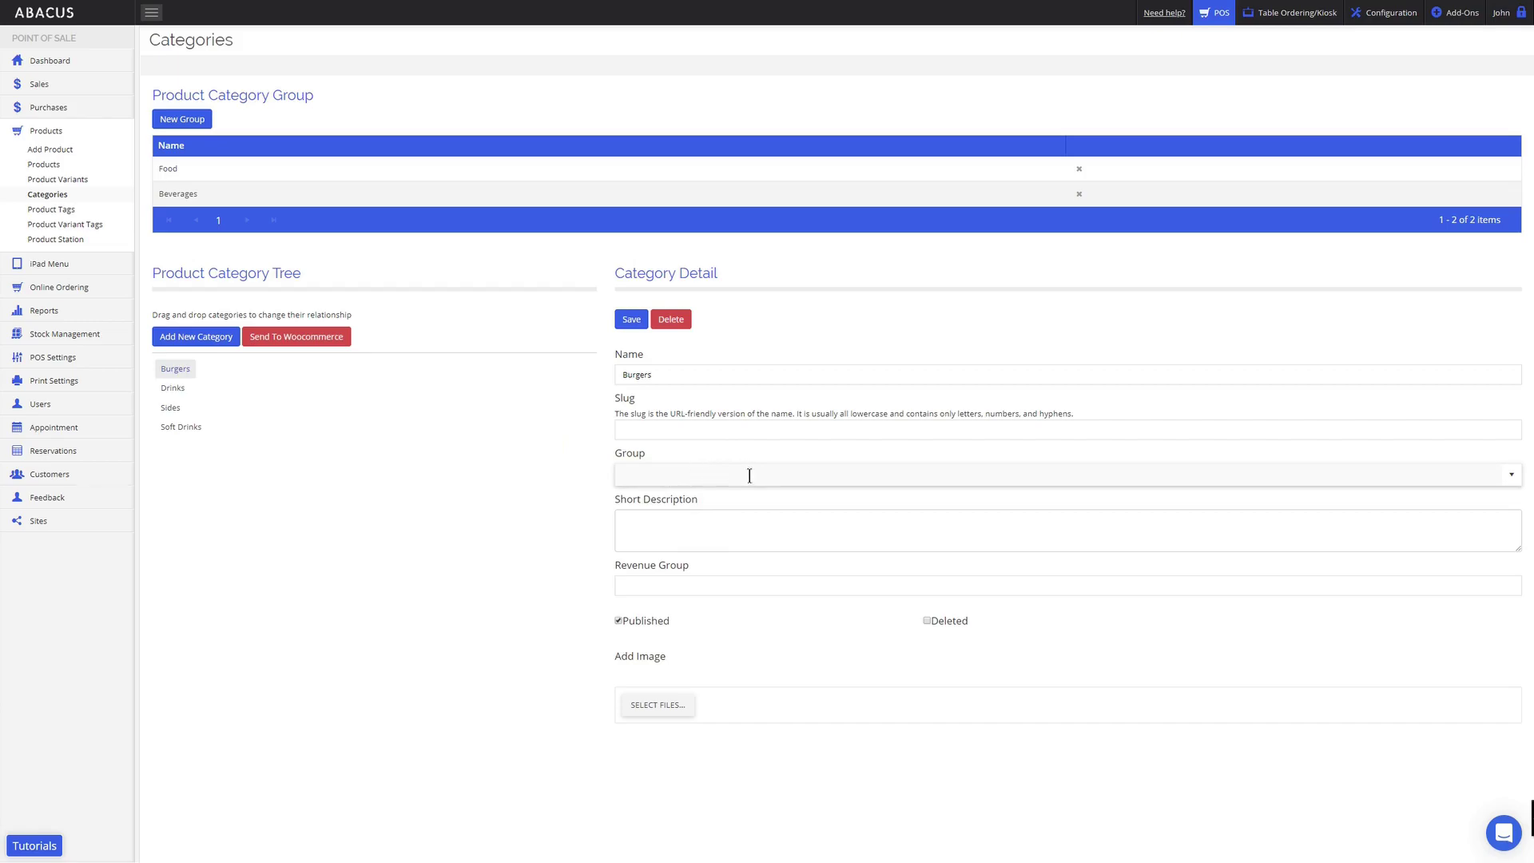
{"action": "left_click", "coordinate": [1499, 476]}
{"action": "left_click", "coordinate": [631, 501]}
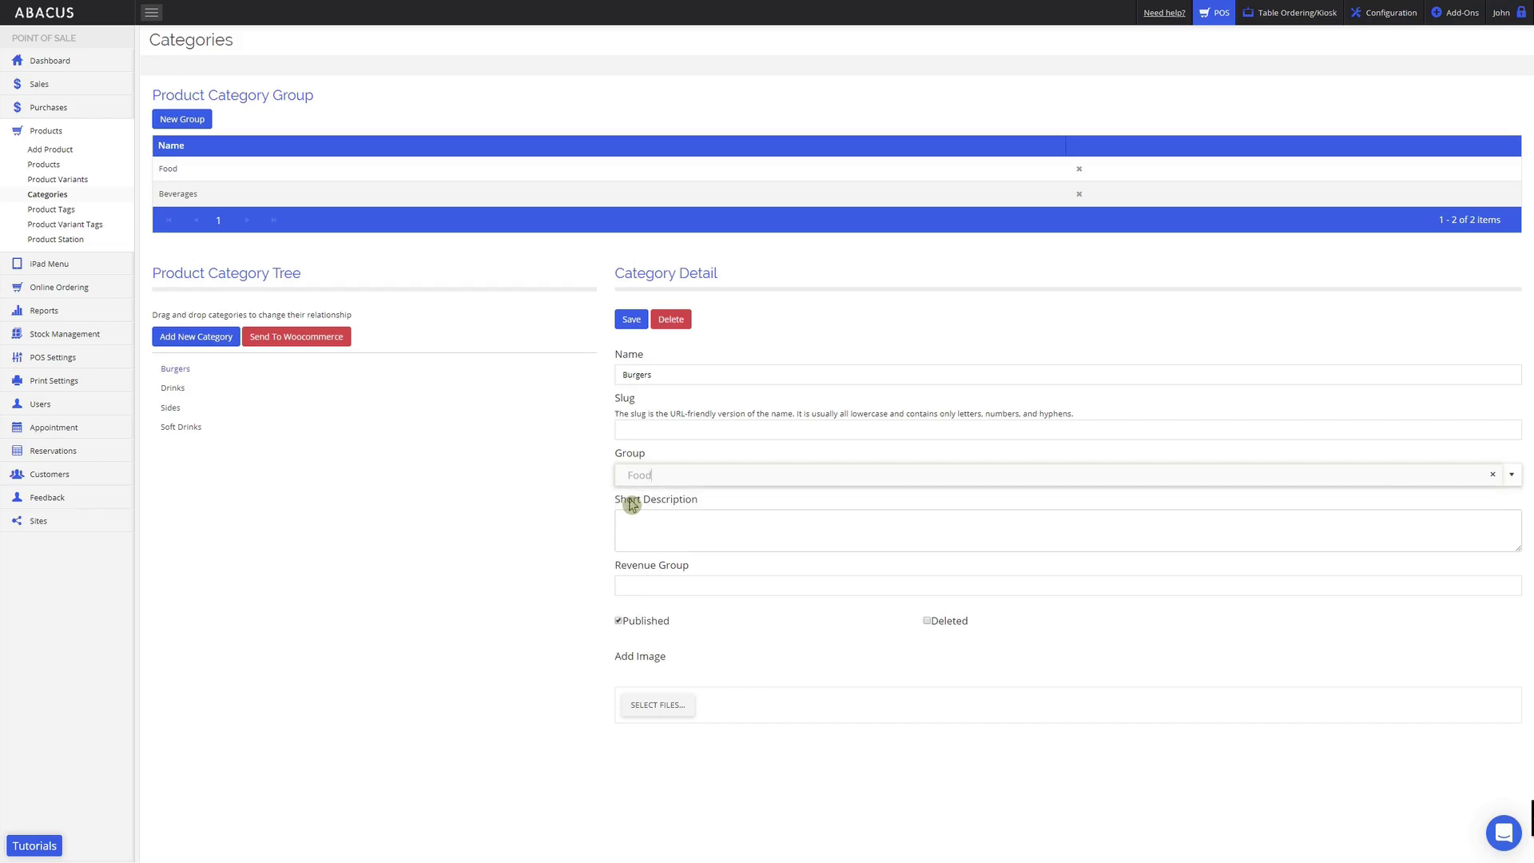
{"action": "left_click", "coordinate": [631, 319]}
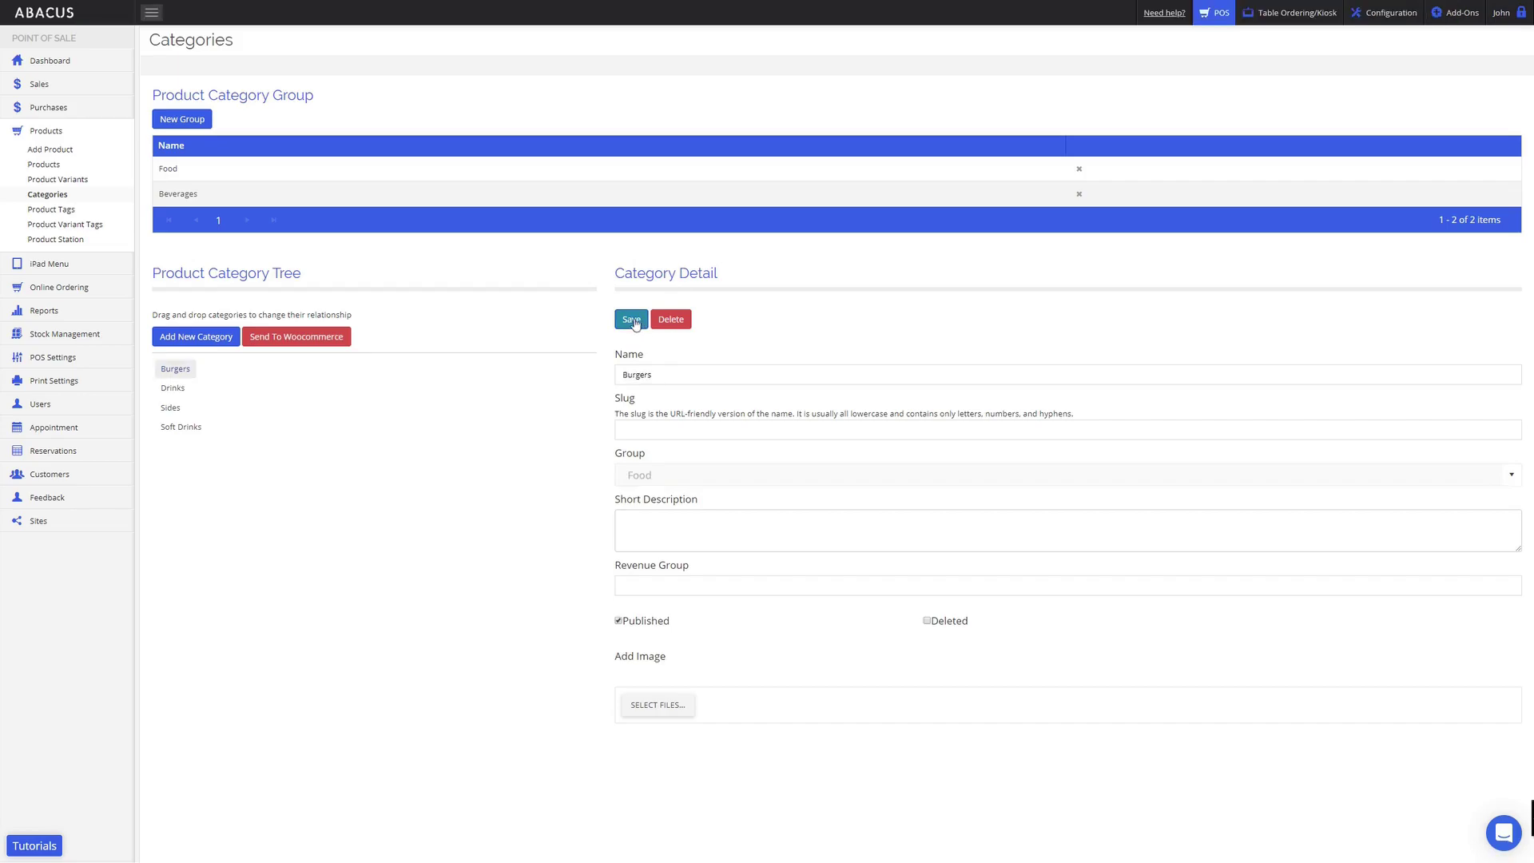
Assign the Drinks category to the Beverages group and save it, then select Sides
{"action": "left_click", "coordinate": [172, 389]}
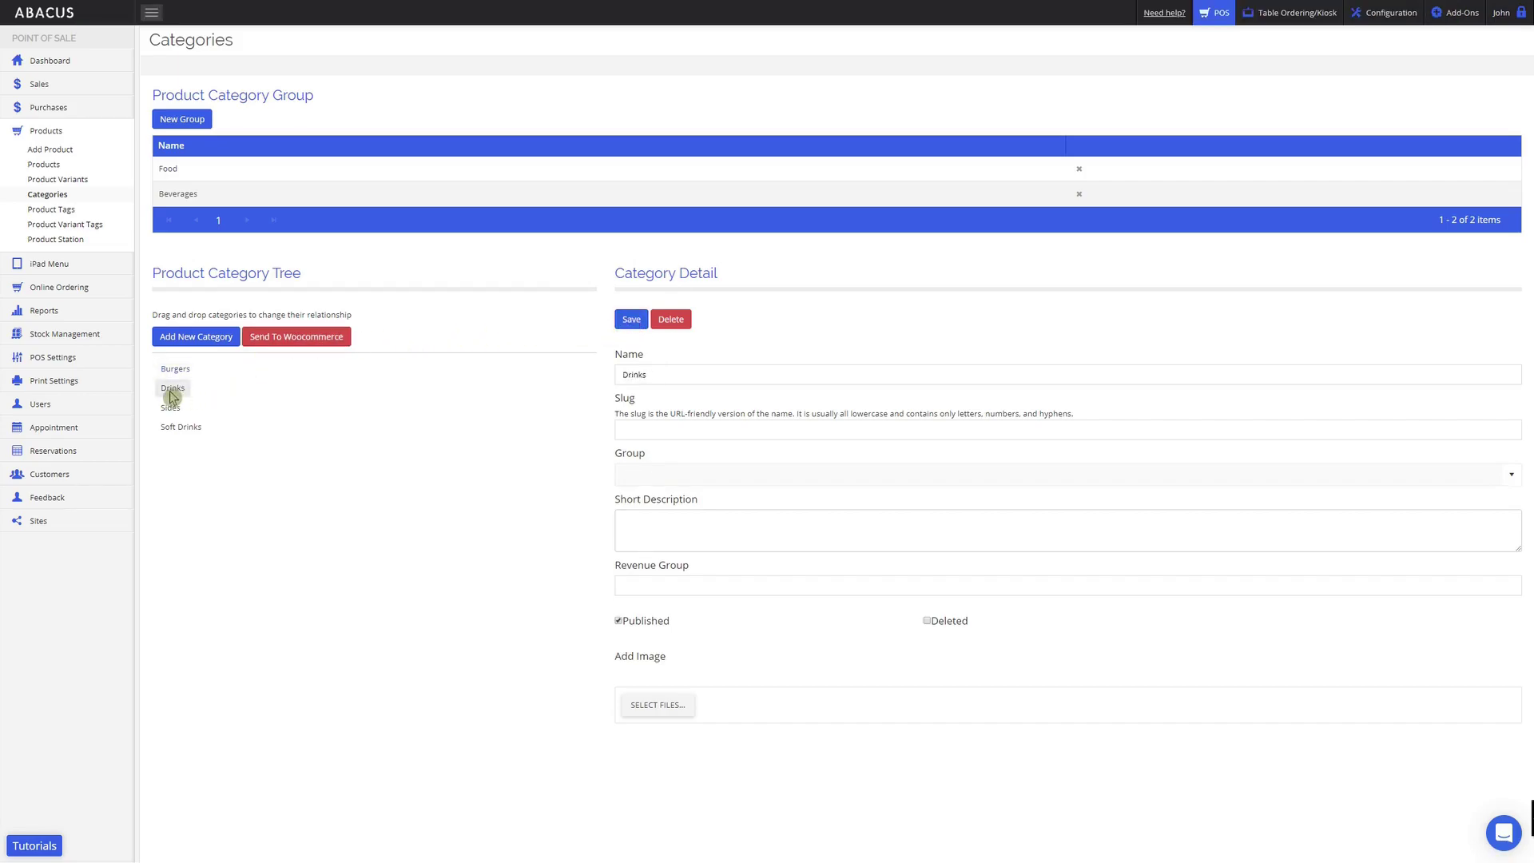
{"action": "left_click", "coordinate": [1511, 477]}
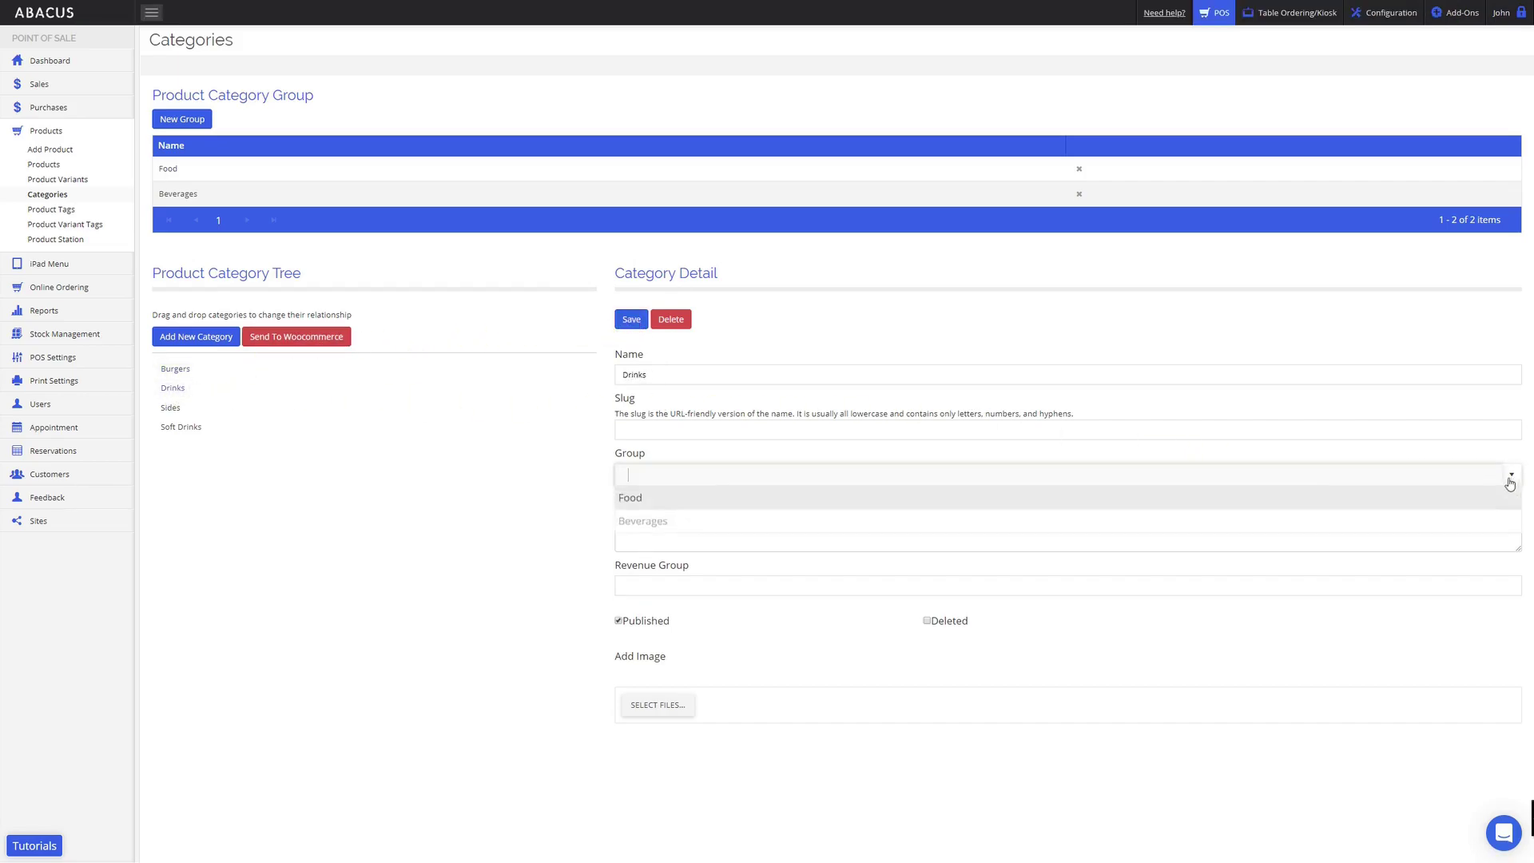
{"action": "left_click", "coordinate": [649, 523]}
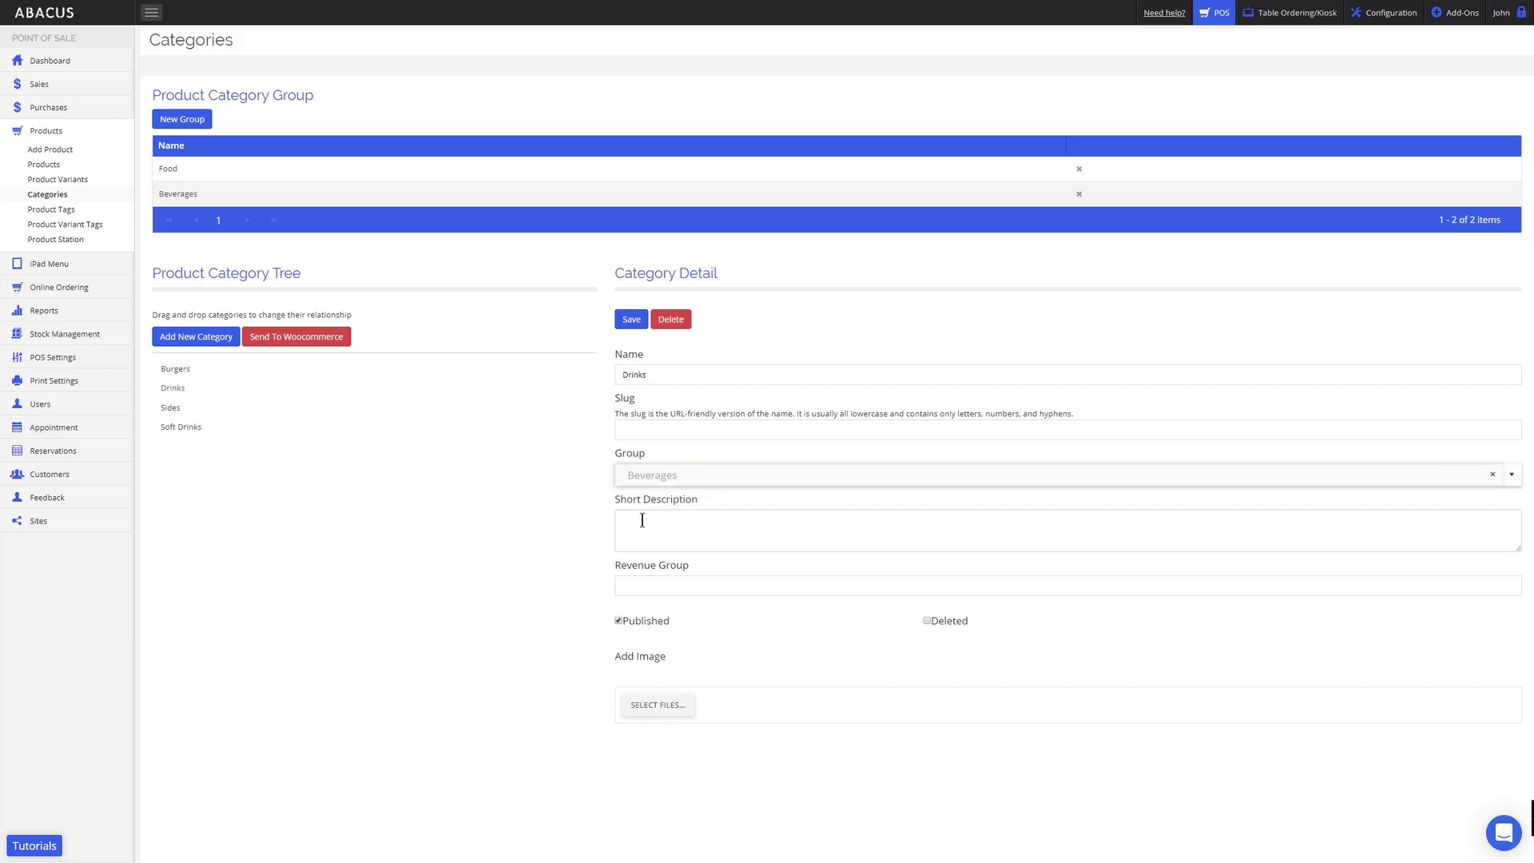
{"action": "left_click", "coordinate": [631, 320]}
{"action": "left_click", "coordinate": [169, 409]}
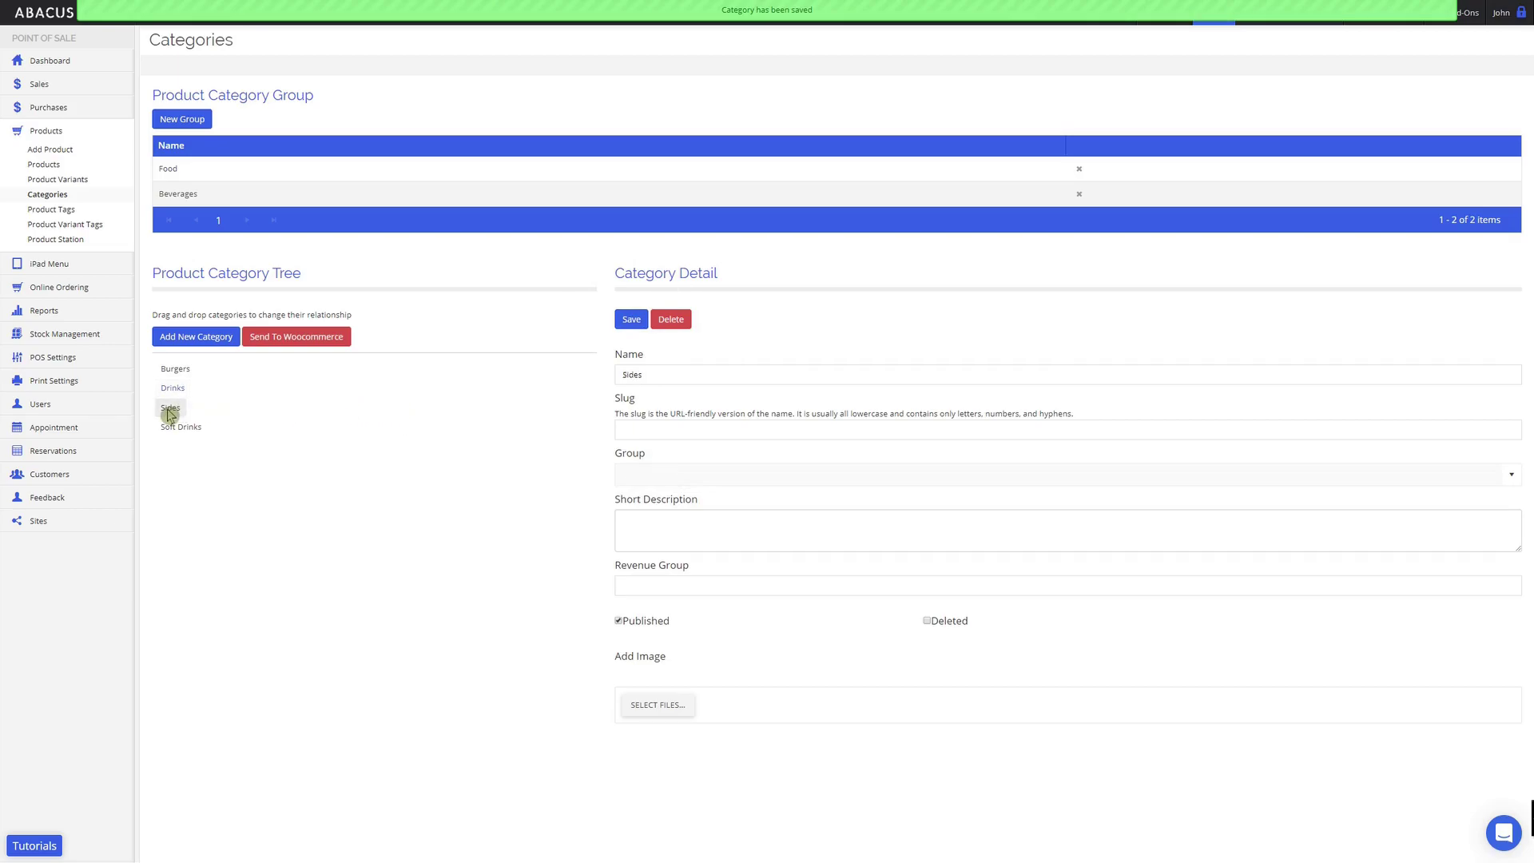
Put the Sides category in the Food group and save it
{"action": "left_click", "coordinate": [1511, 475]}
{"action": "left_click", "coordinate": [655, 499]}
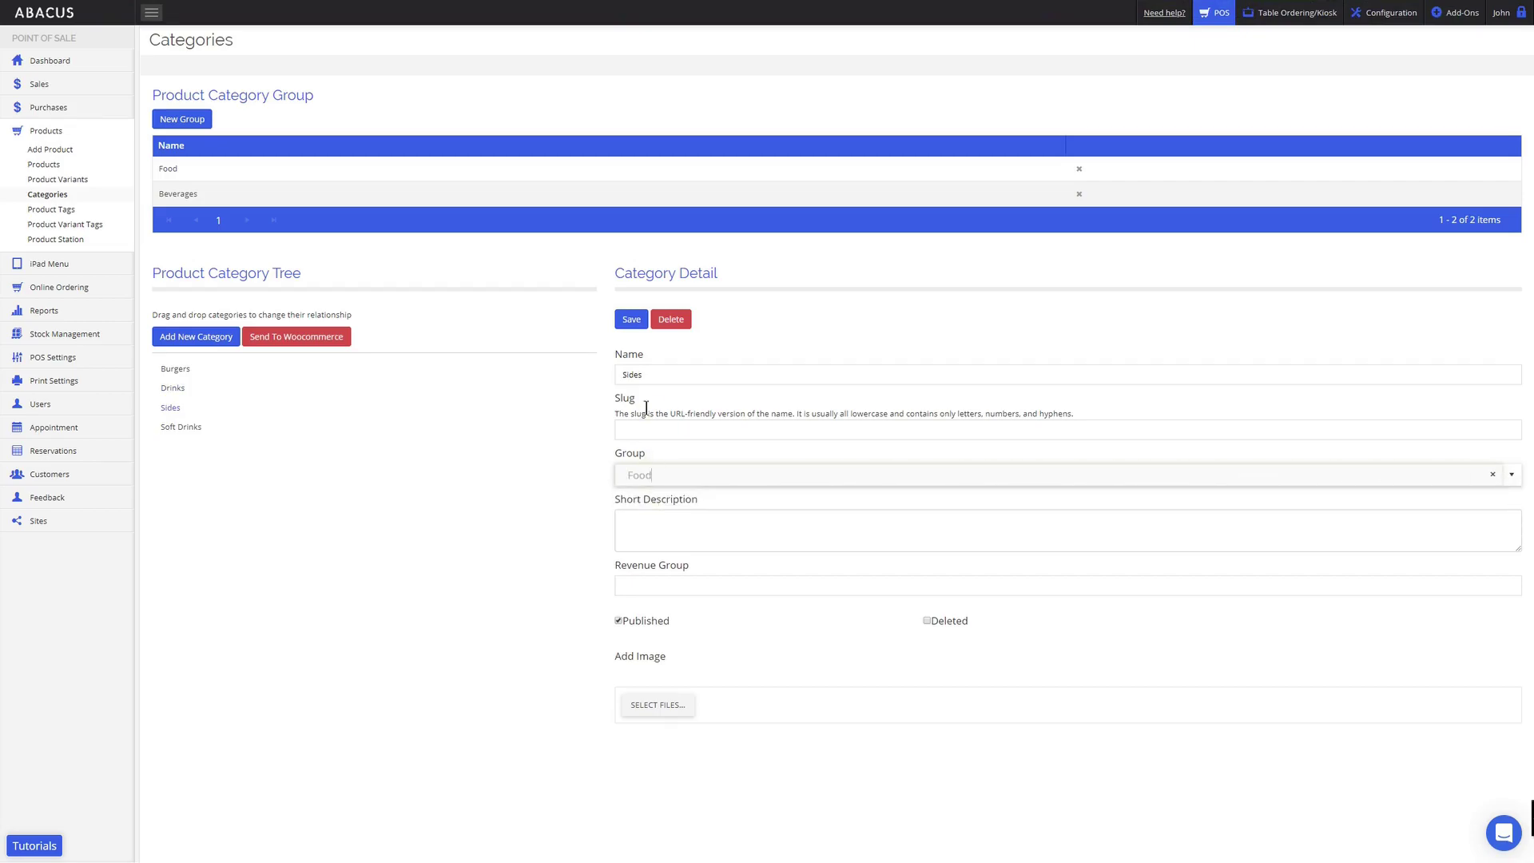
{"action": "left_click", "coordinate": [634, 320]}
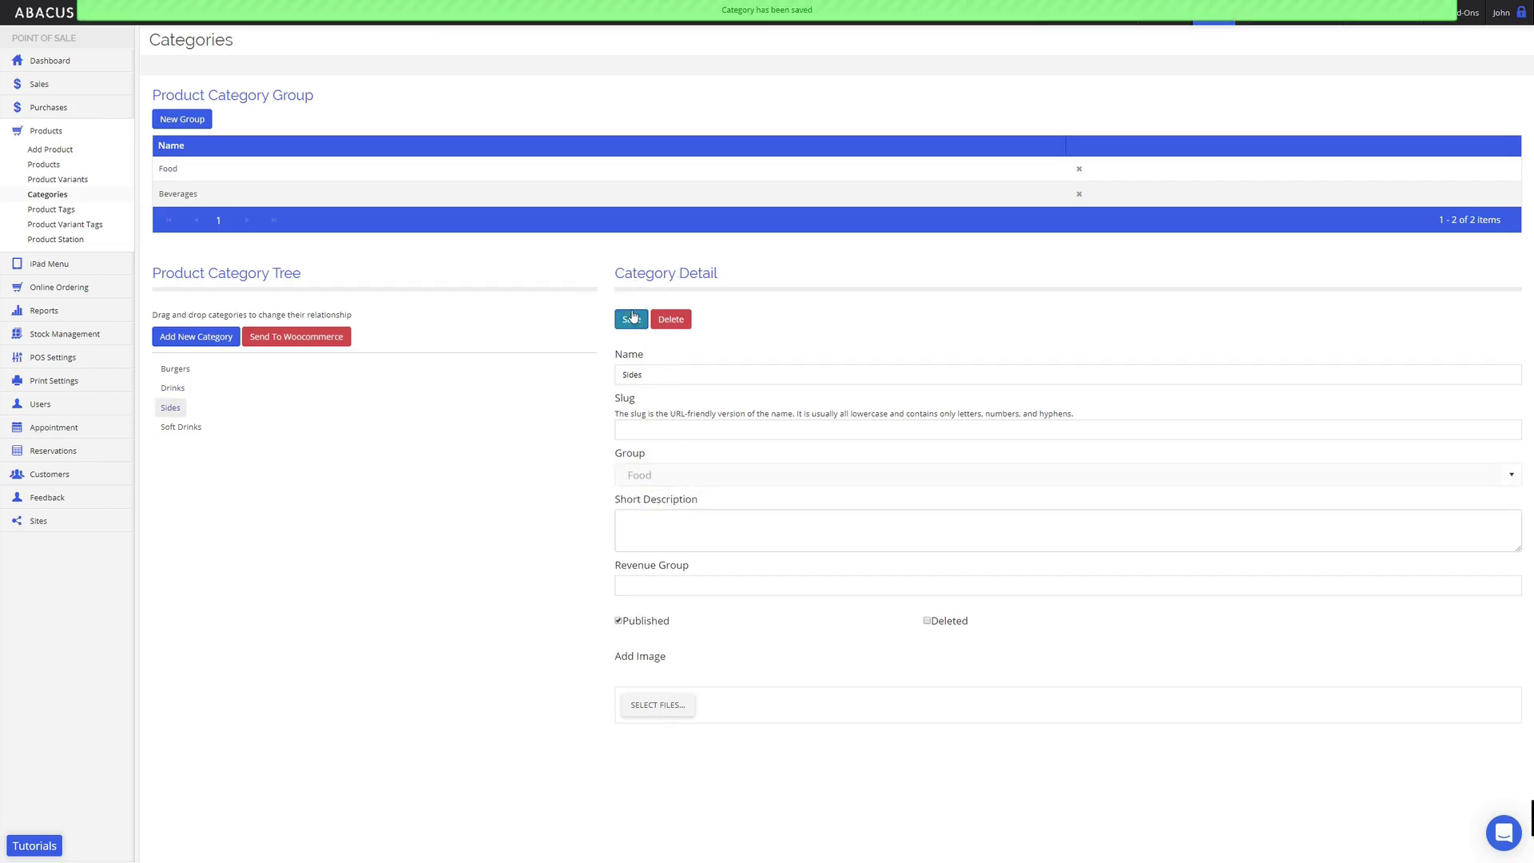
Assign Soft Drinks to Beverages, save, and open the Sales By Category report
{"action": "left_click", "coordinate": [178, 428]}
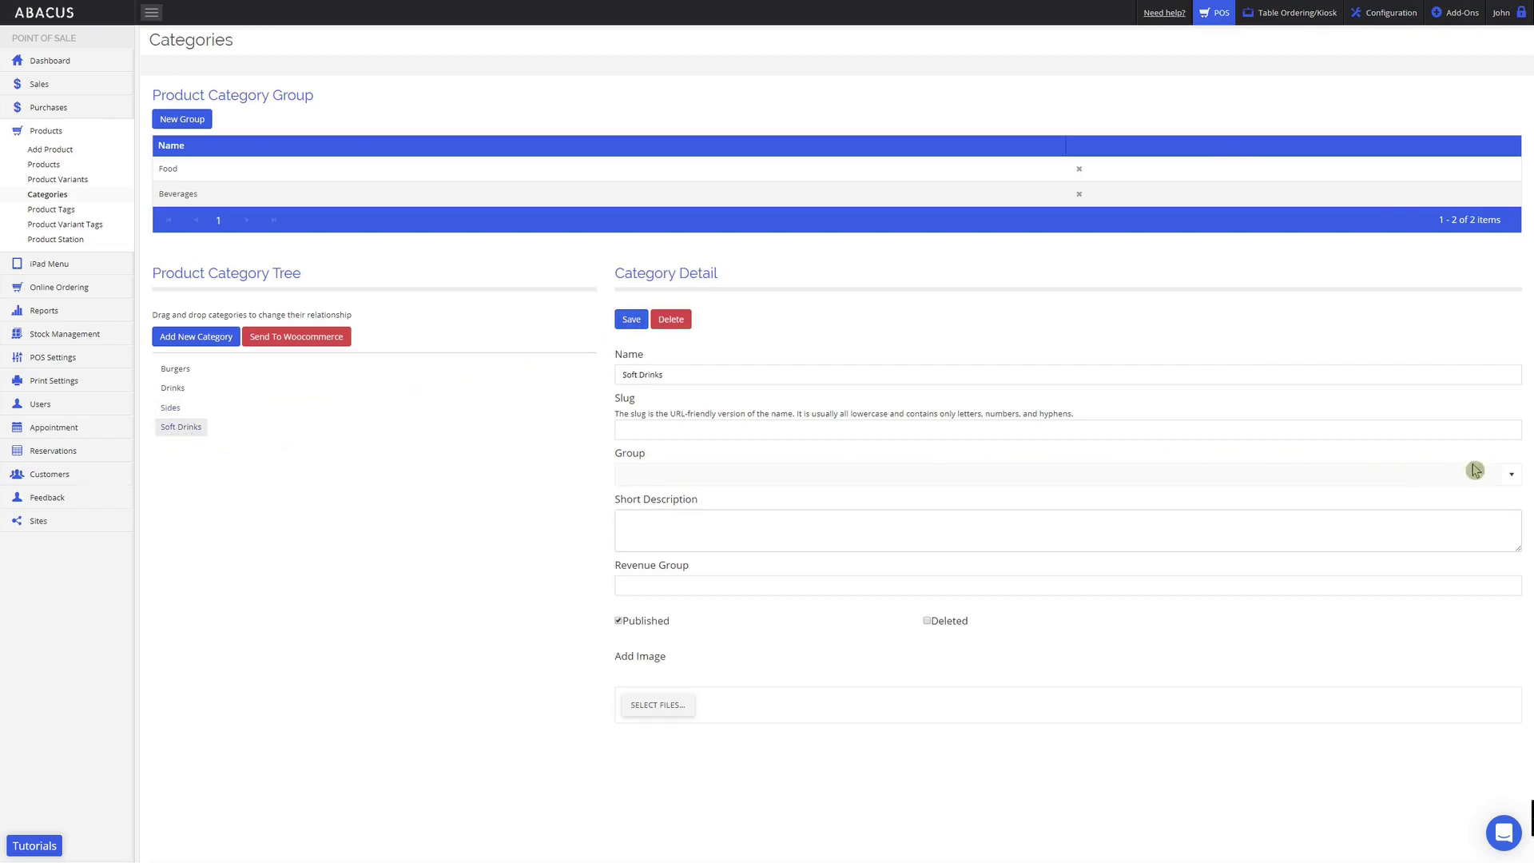
{"action": "left_click", "coordinate": [1509, 474]}
{"action": "left_click", "coordinate": [631, 523]}
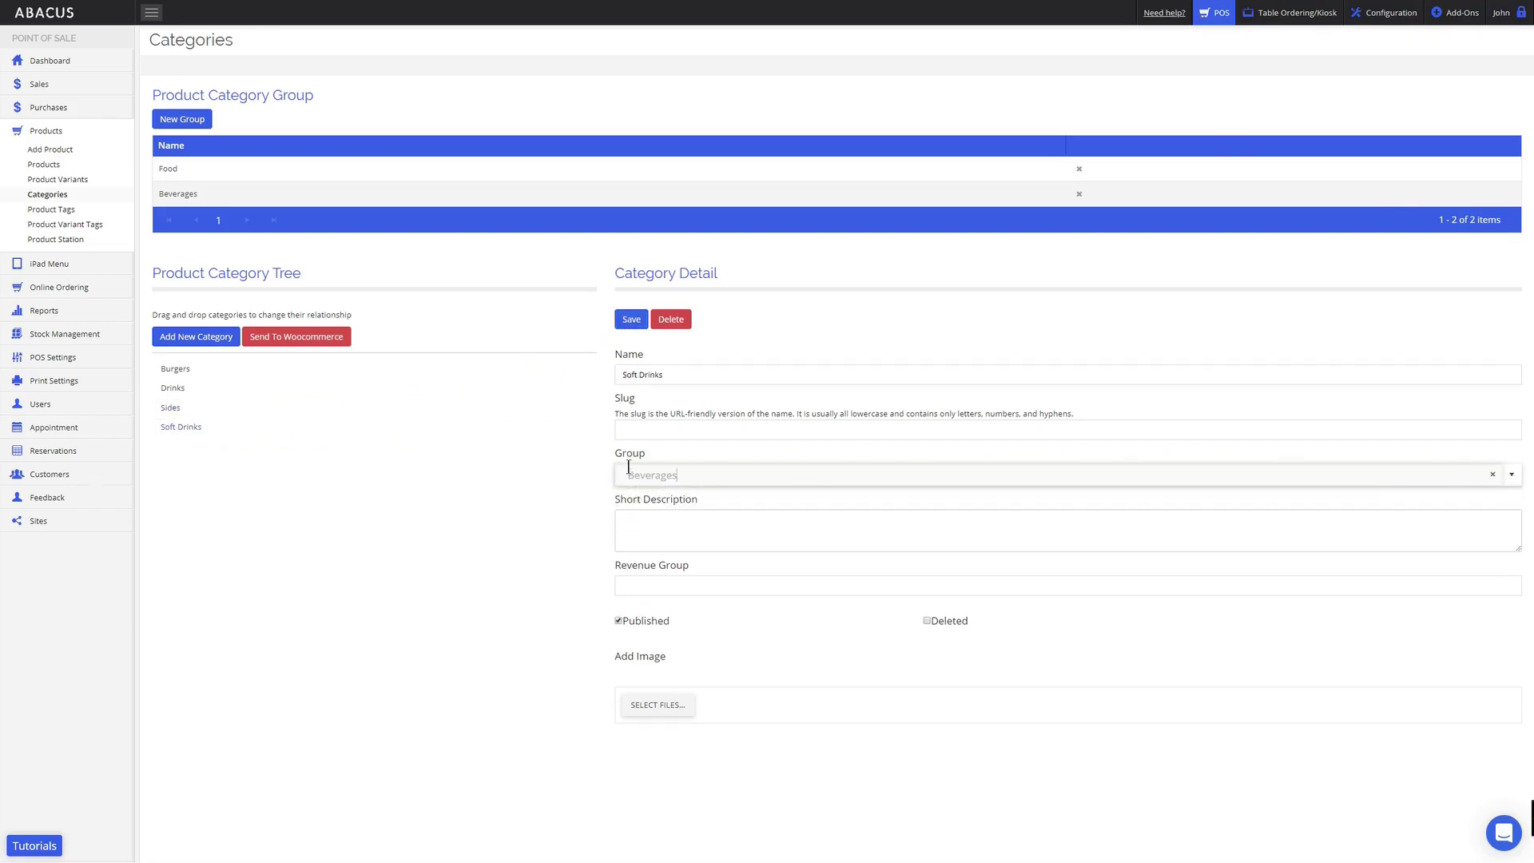
{"action": "left_click", "coordinate": [631, 321]}
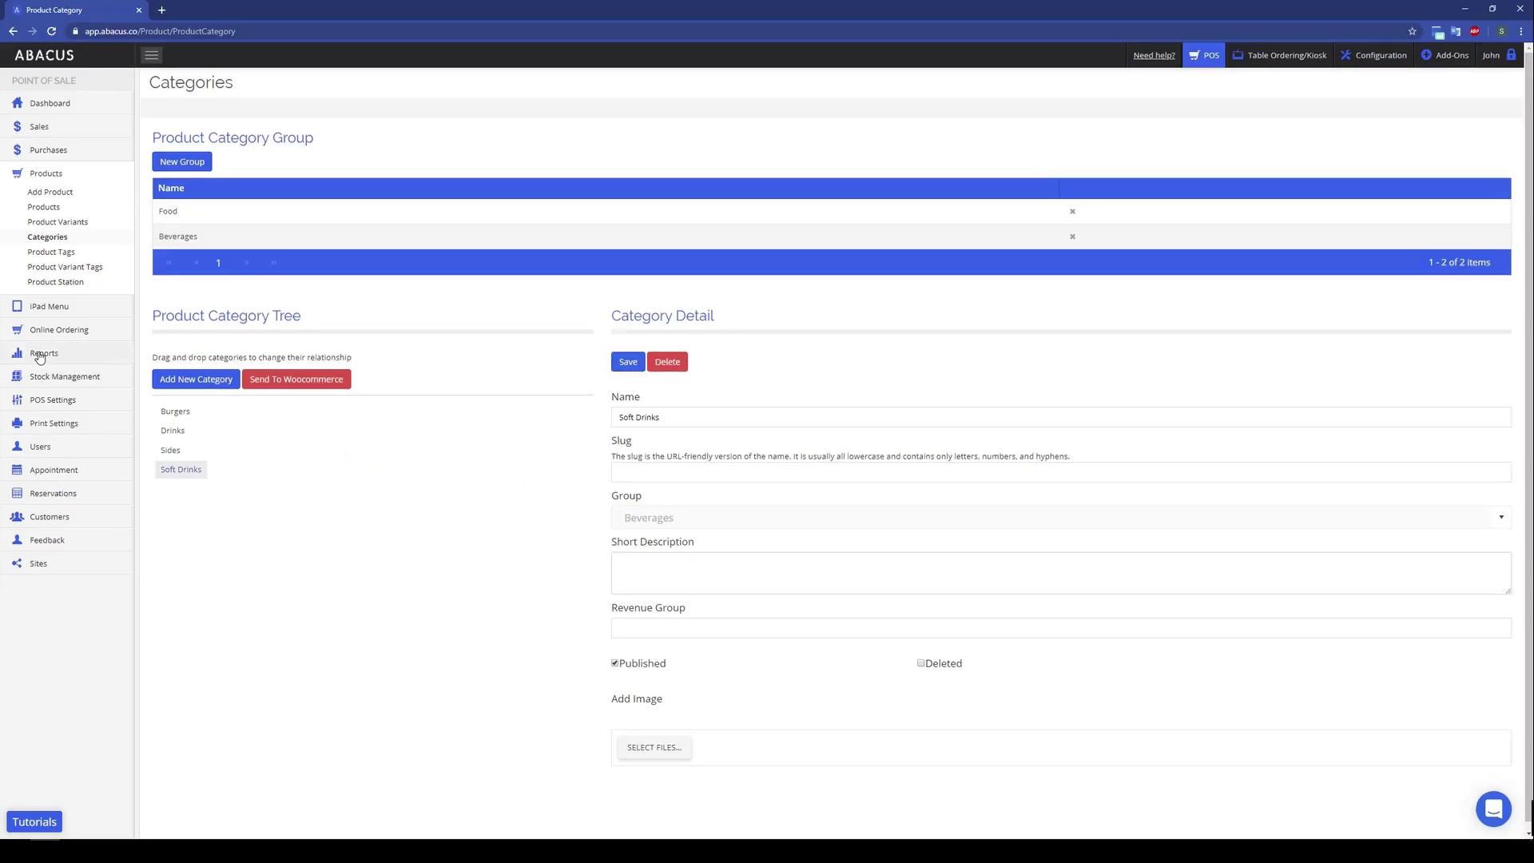
{"action": "left_click", "coordinate": [39, 311]}
{"action": "left_click", "coordinate": [50, 455]}
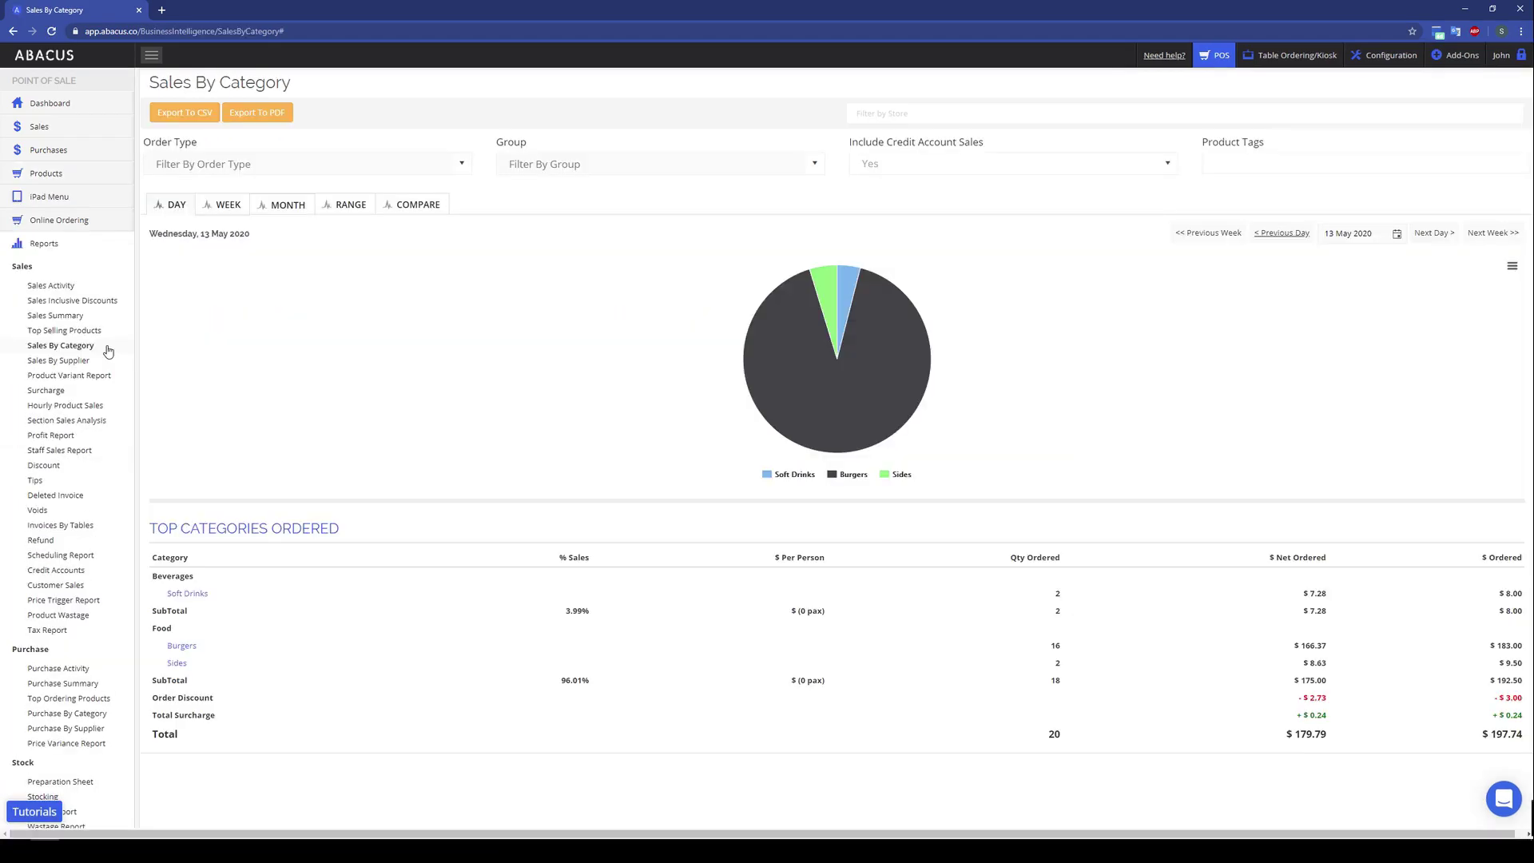